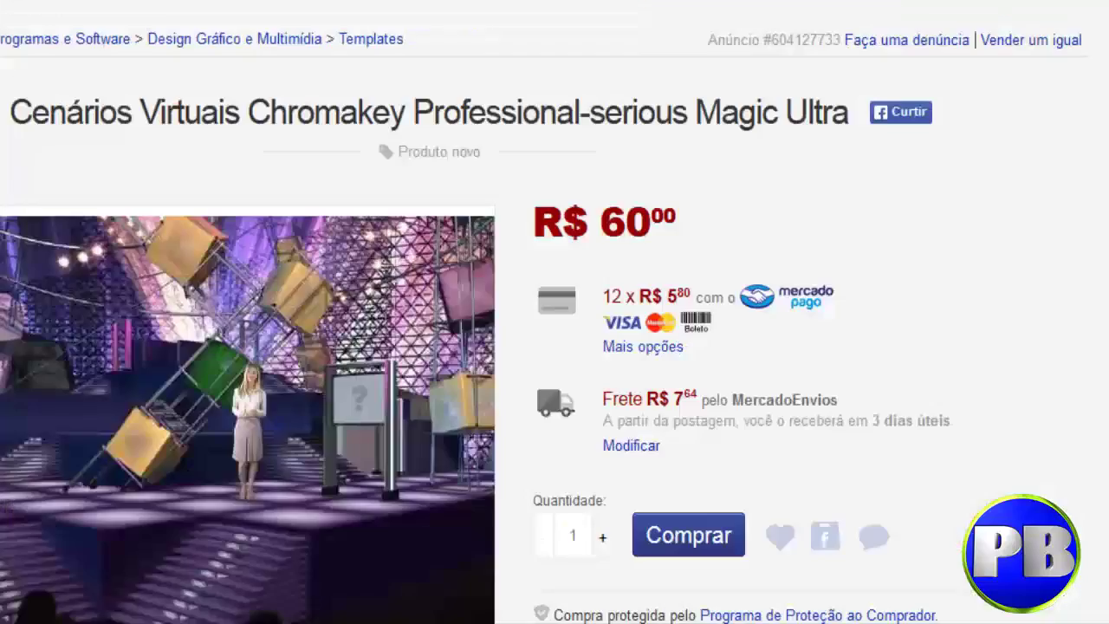
# Scroll through the listing's sample studio images to the 'ANTEÇÃO CENÁRIOS PARA EDIÇÃO NO ULTRA CS3' notice
pyautogui.scroll(-10, 460, 312)
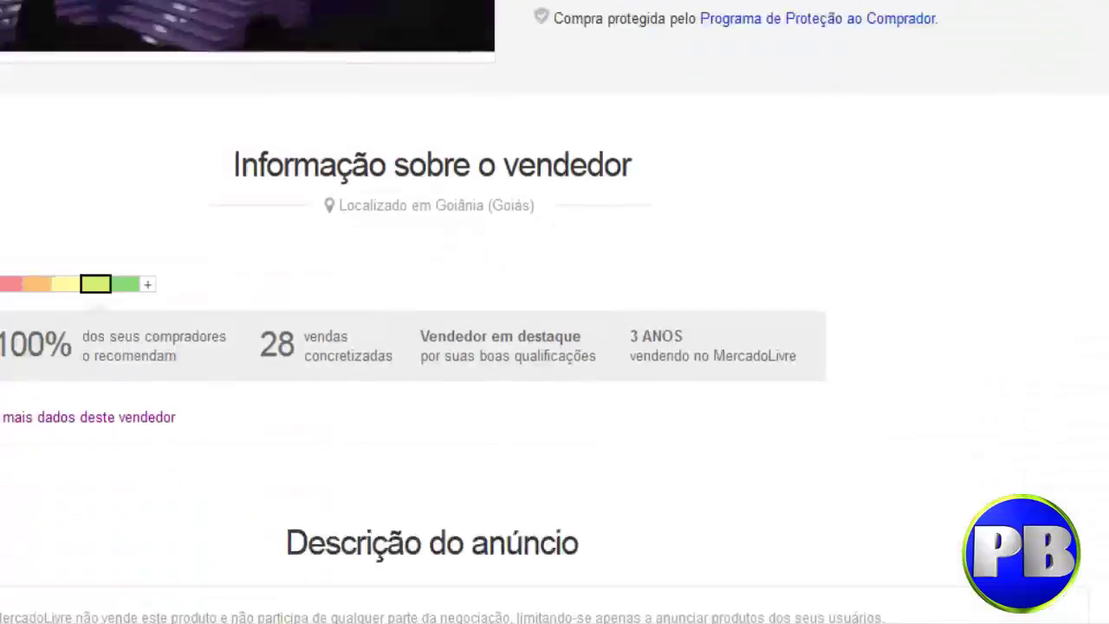
pyautogui.scroll(-3, 906, 329)
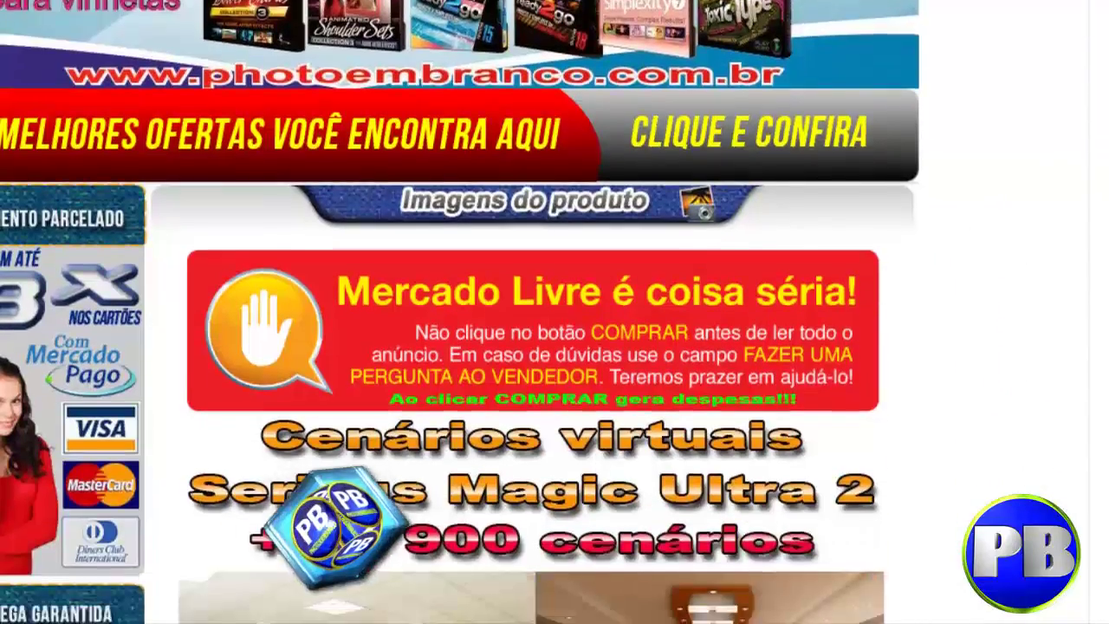
pyautogui.scroll(-1, 910, 337)
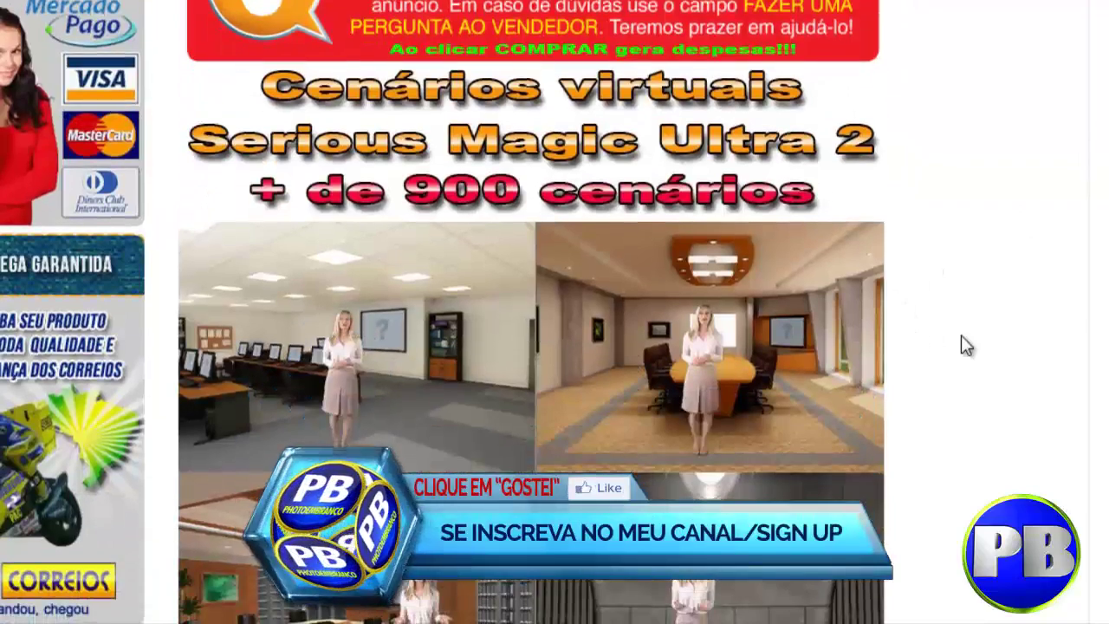
pyautogui.scroll(-2, 959, 347)
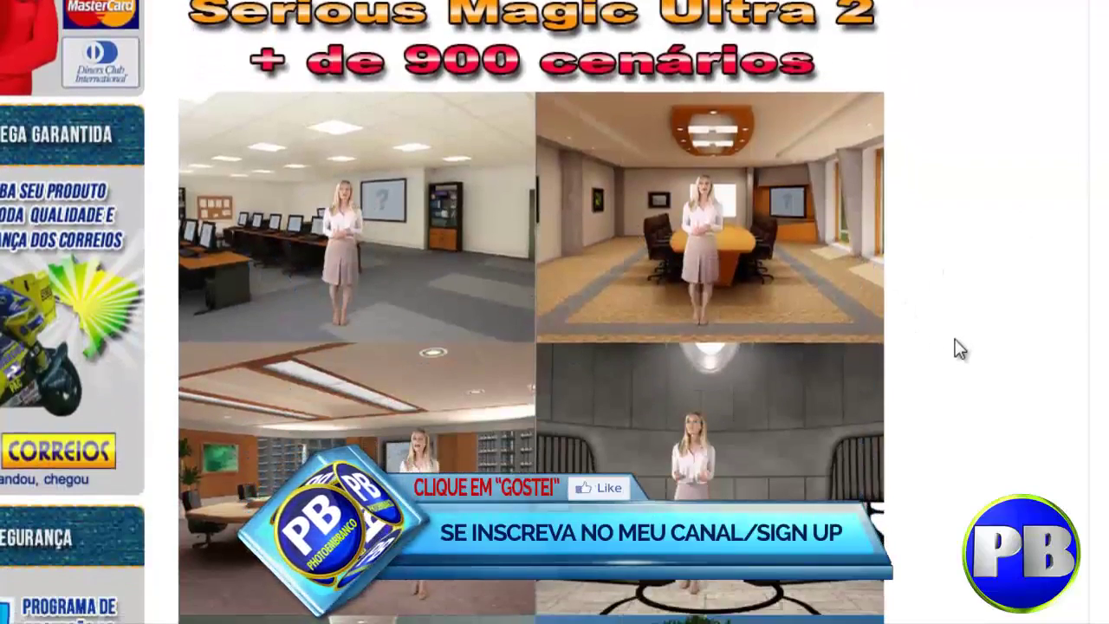
pyautogui.scroll(-2, 895, 337)
pyautogui.scroll(-1, 537, 338)
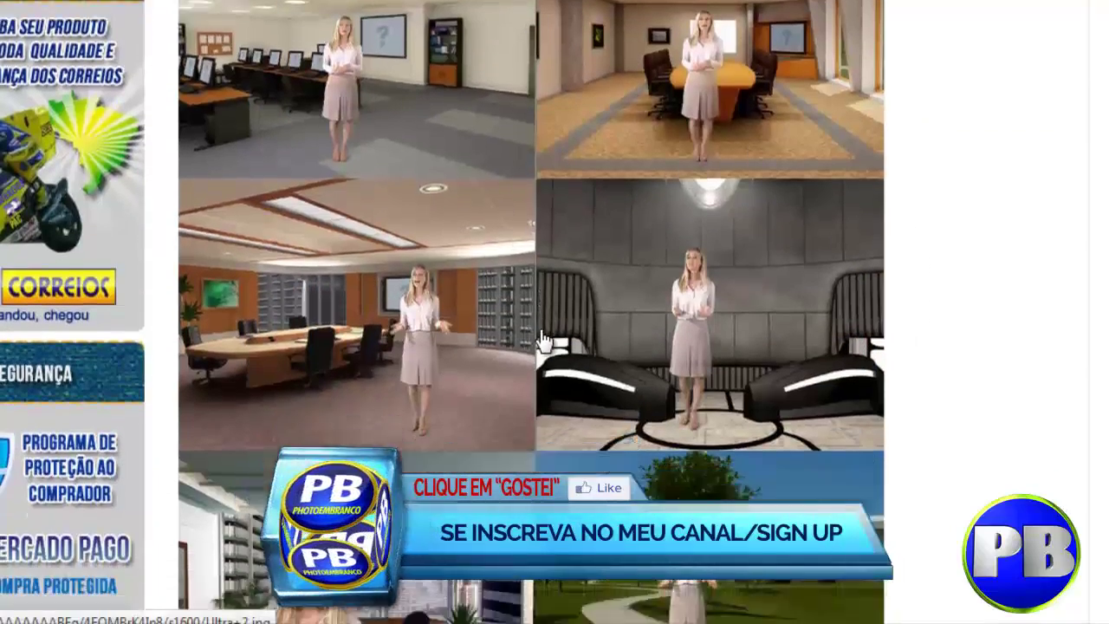
pyautogui.scroll(-3, 540, 341)
pyautogui.scroll(-3, 542, 343)
pyautogui.scroll(-4, 544, 344)
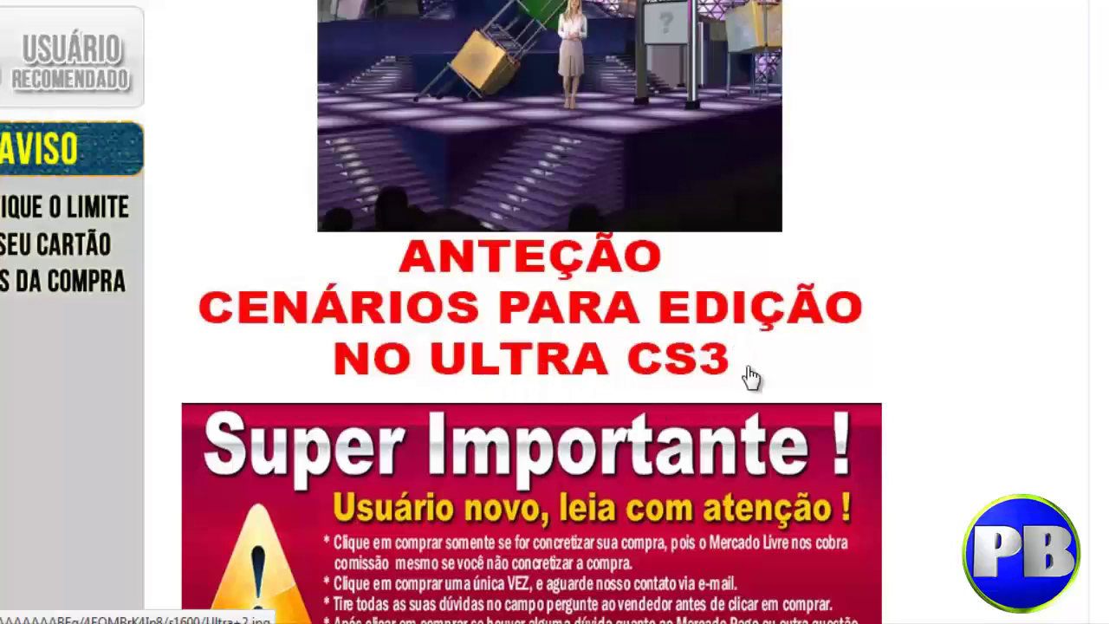
pyautogui.scroll(5, 587, 360)
pyautogui.scroll(-4, 866, 541)
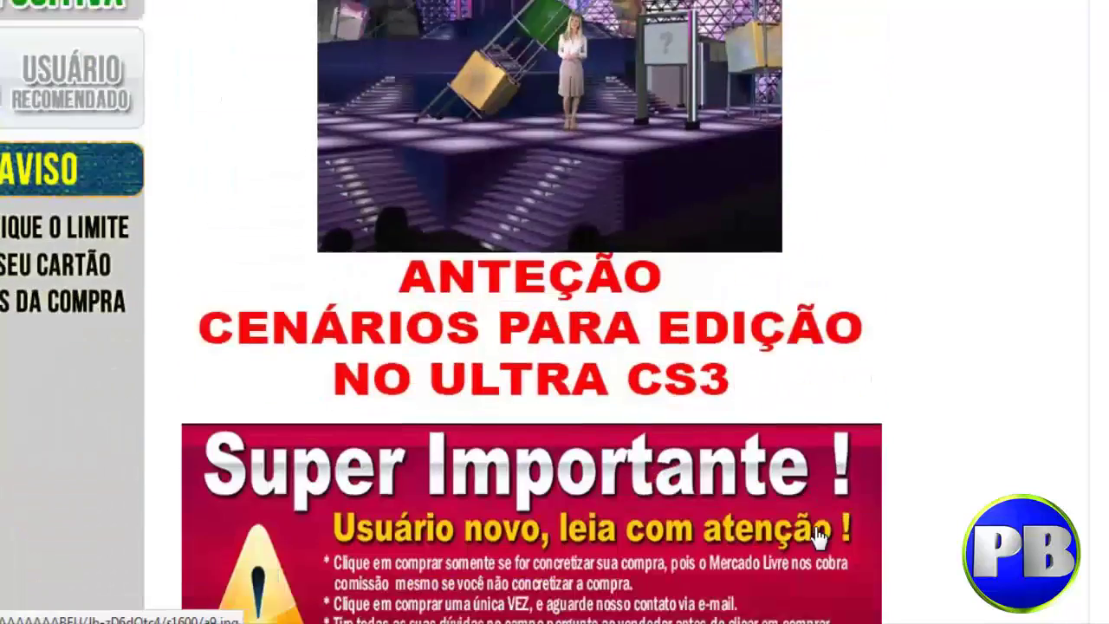
pyautogui.scroll(10, 857, 542)
pyautogui.scroll(2, 841, 539)
pyautogui.scroll(6, 819, 537)
# Scroll to the top of the channel's uploads to show the newest virtual-set After Effects tutorials
pyautogui.scroll(10, 819, 537)
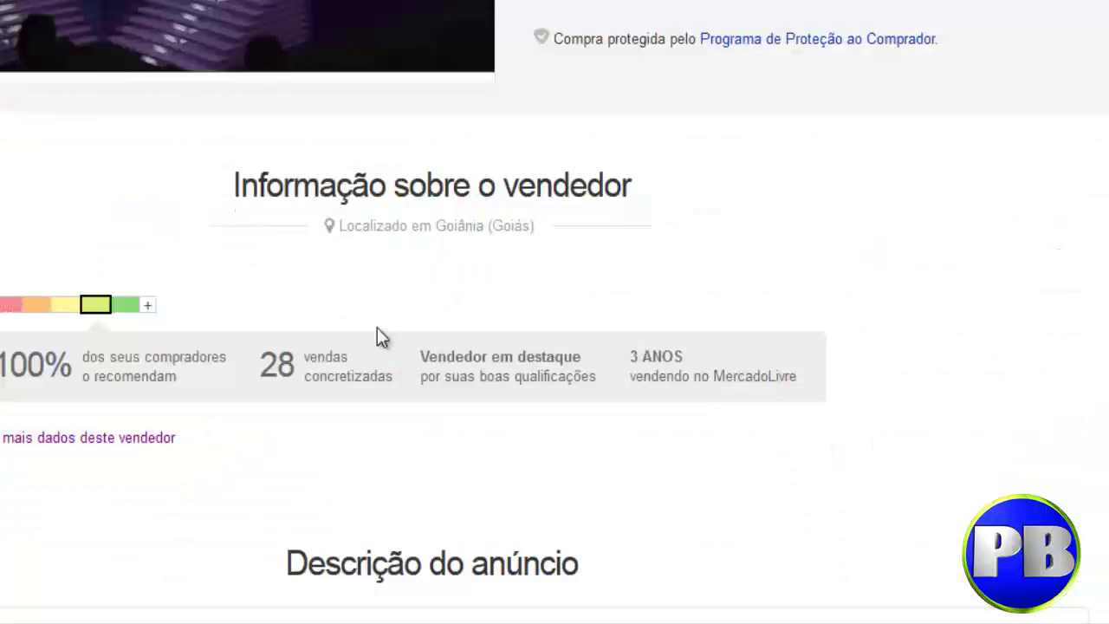
# Scroll back up to the Serious Magic Ultra listing's title and R$ 60,00 price
pyautogui.scroll(4, 377, 336)
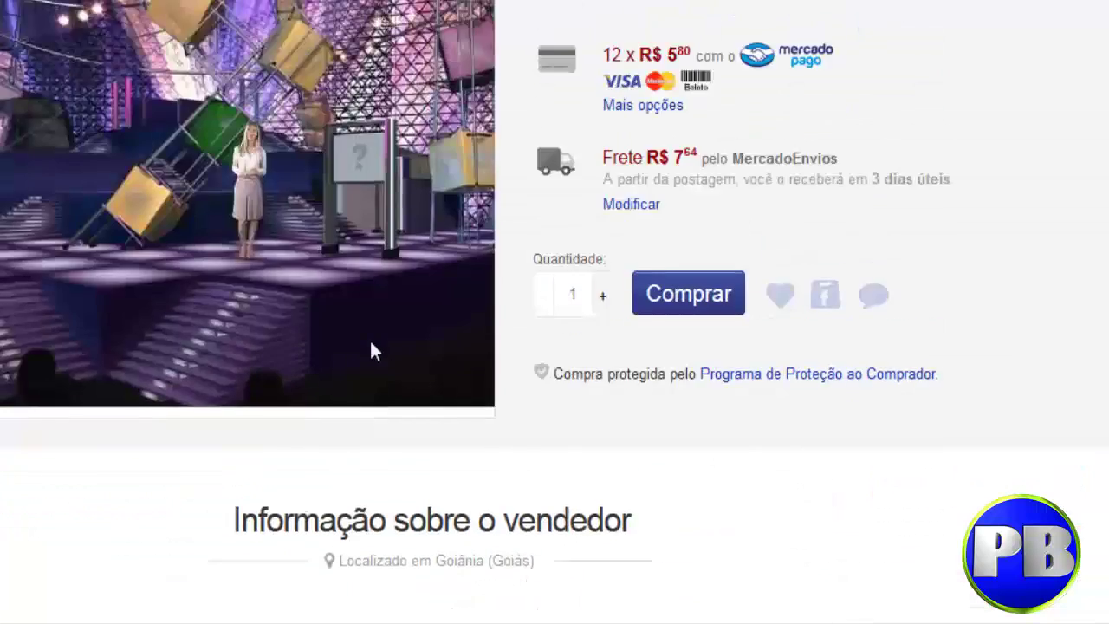
pyautogui.scroll(3, 372, 352)
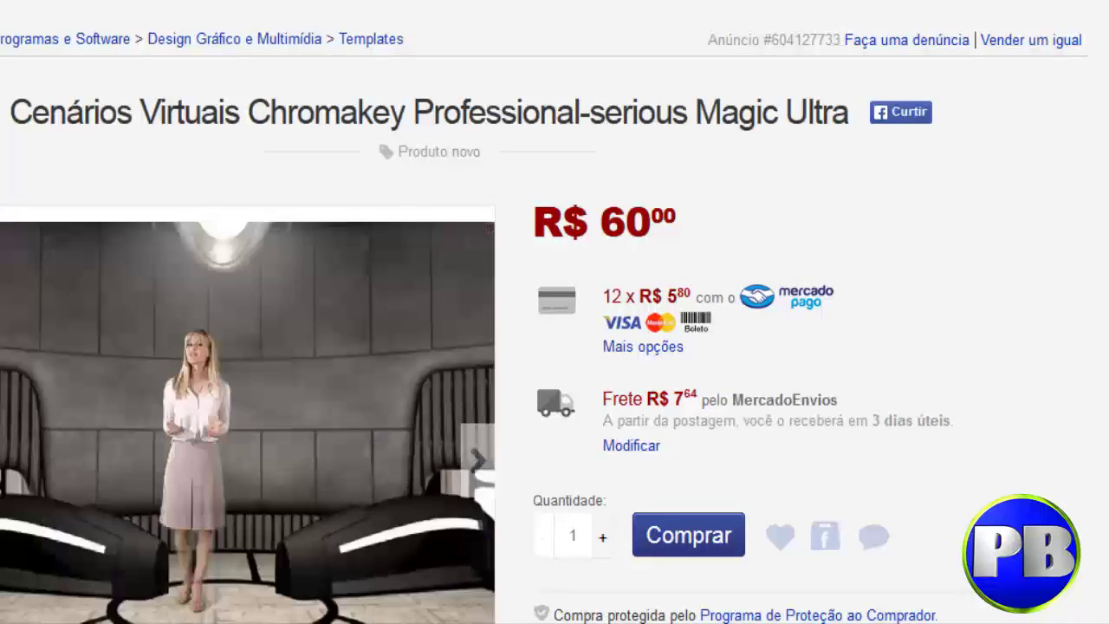
pyautogui.scroll(-6, 554, 347)
pyautogui.scroll(5, 506, 98)
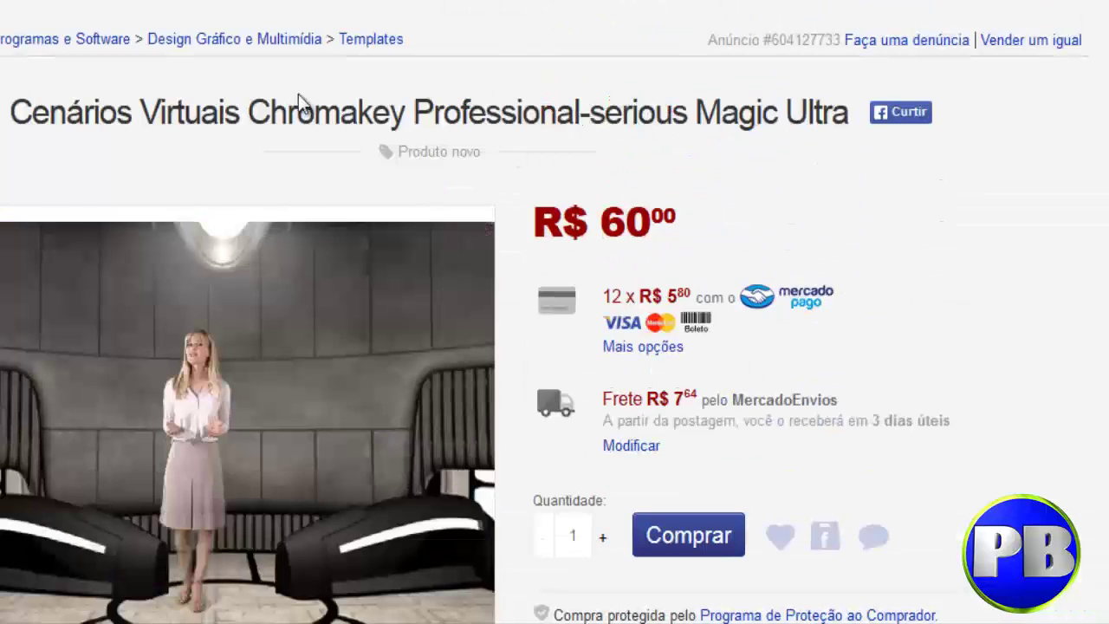
# Load World News B Cam 1 B from Master Sets Libraries > World News B as the virtual set
pyautogui.hotkey('alt', 'Left')
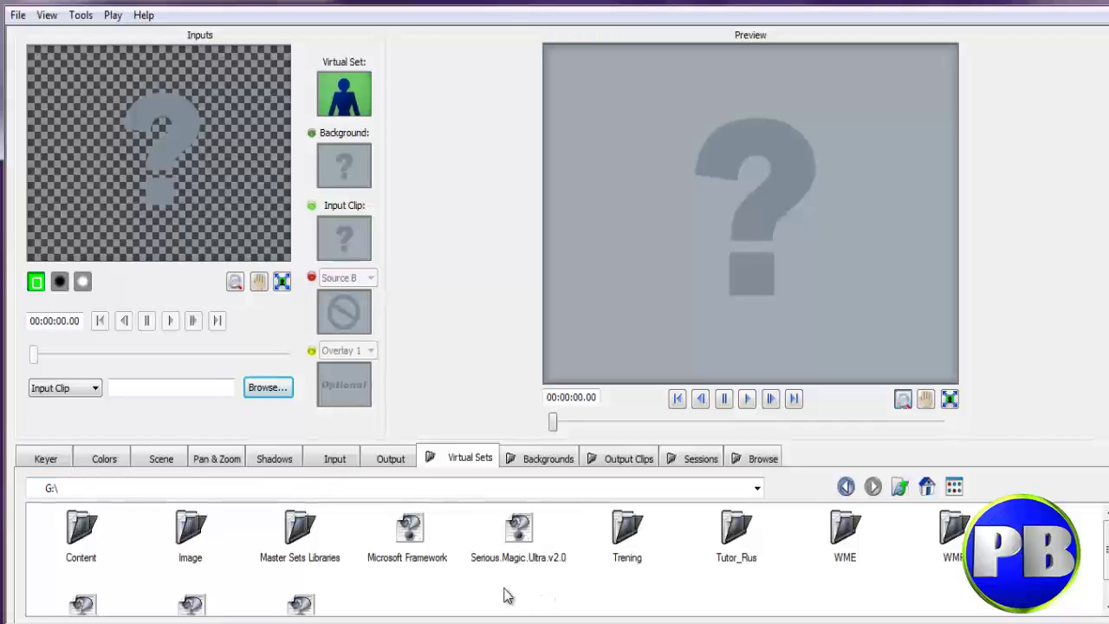
pyautogui.doubleClick(303, 546)
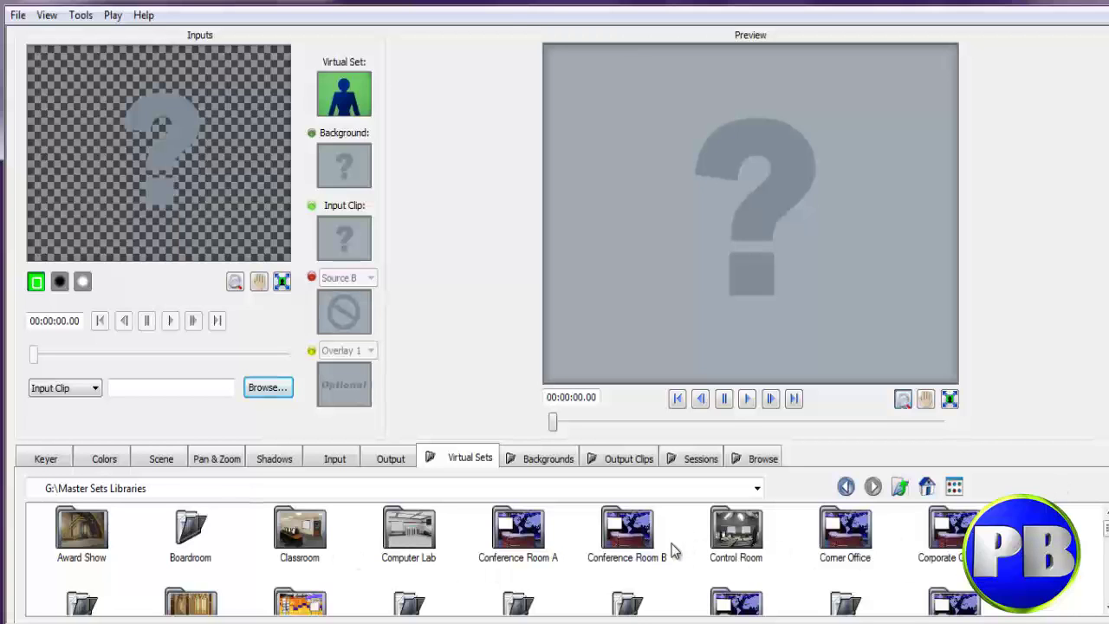
pyautogui.moveTo(1105, 528); pyautogui.dragTo(1105, 606)
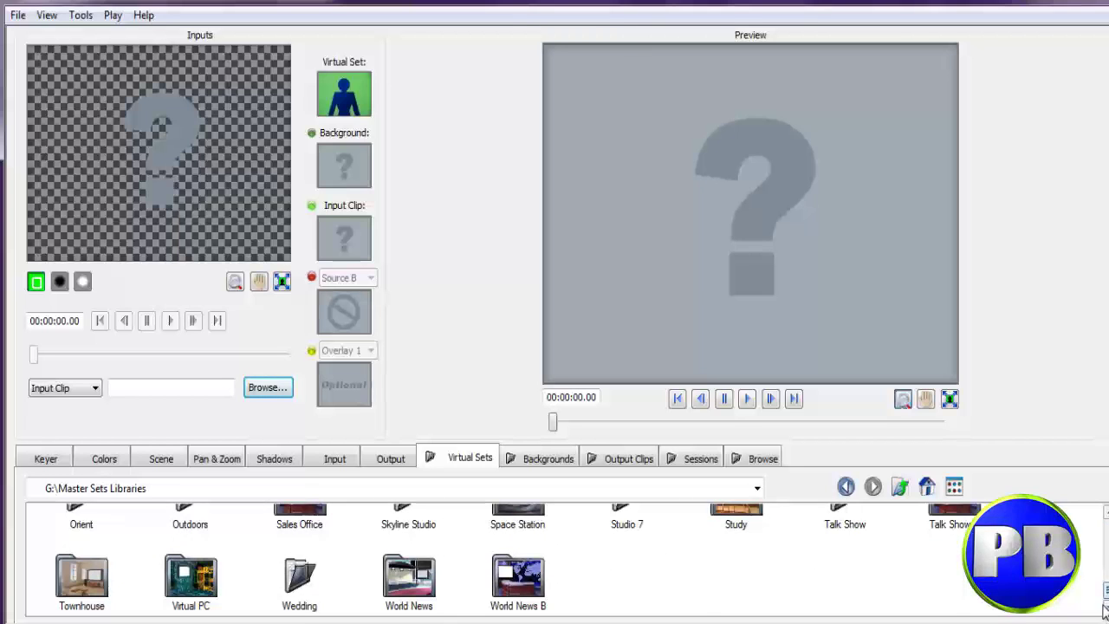
pyautogui.doubleClick(530, 582)
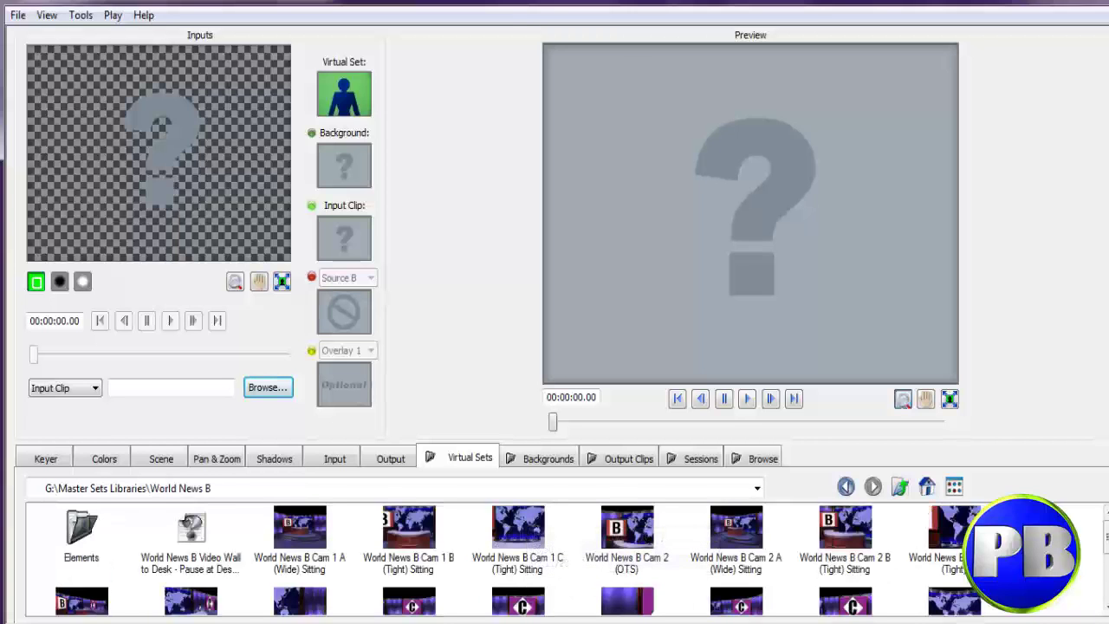
pyautogui.doubleClick(408, 530)
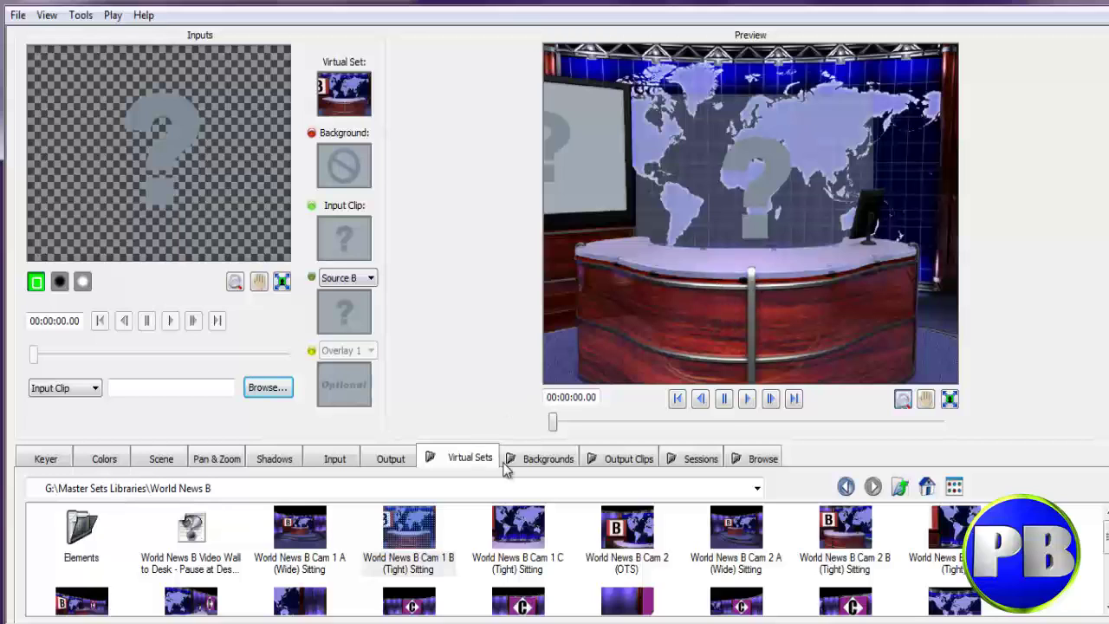
# Browse up to the root of drive G and into the Content folder
pyautogui.click(899, 487)
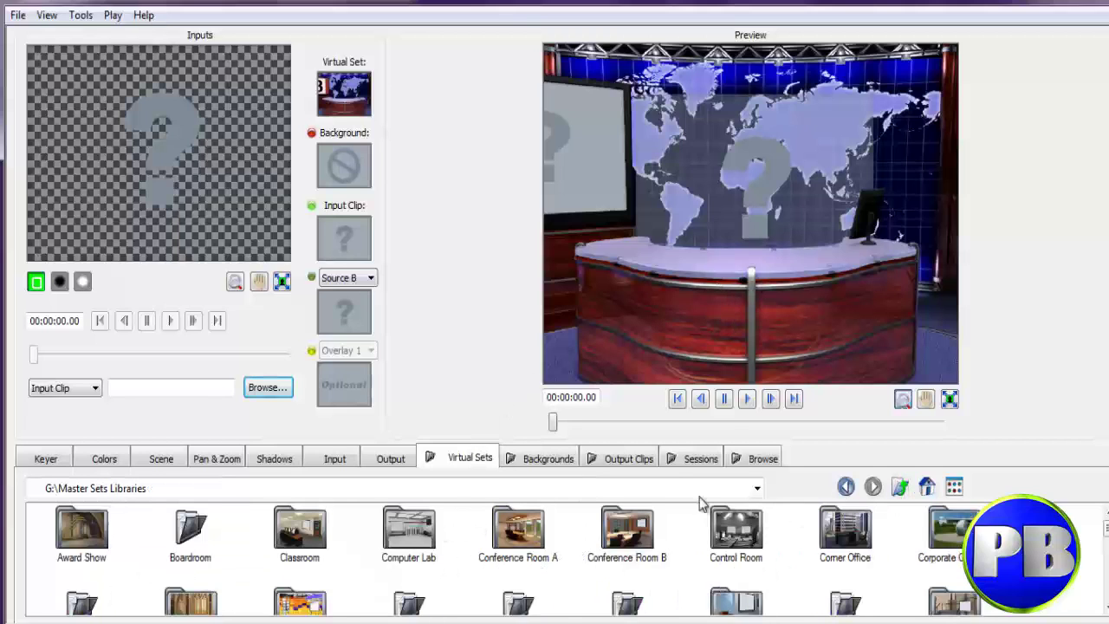
pyautogui.click(900, 486)
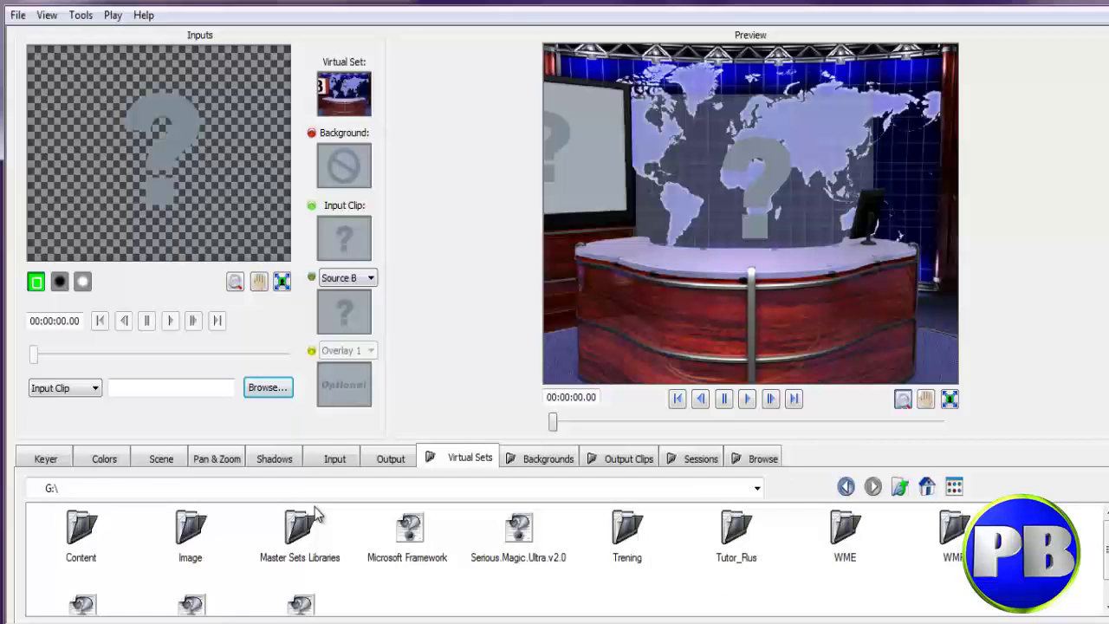
pyautogui.doubleClick(83, 553)
# Load Suzy Medium from Sample Clips as the input clip and show the Keyer settings
pyautogui.doubleClick(196, 558)
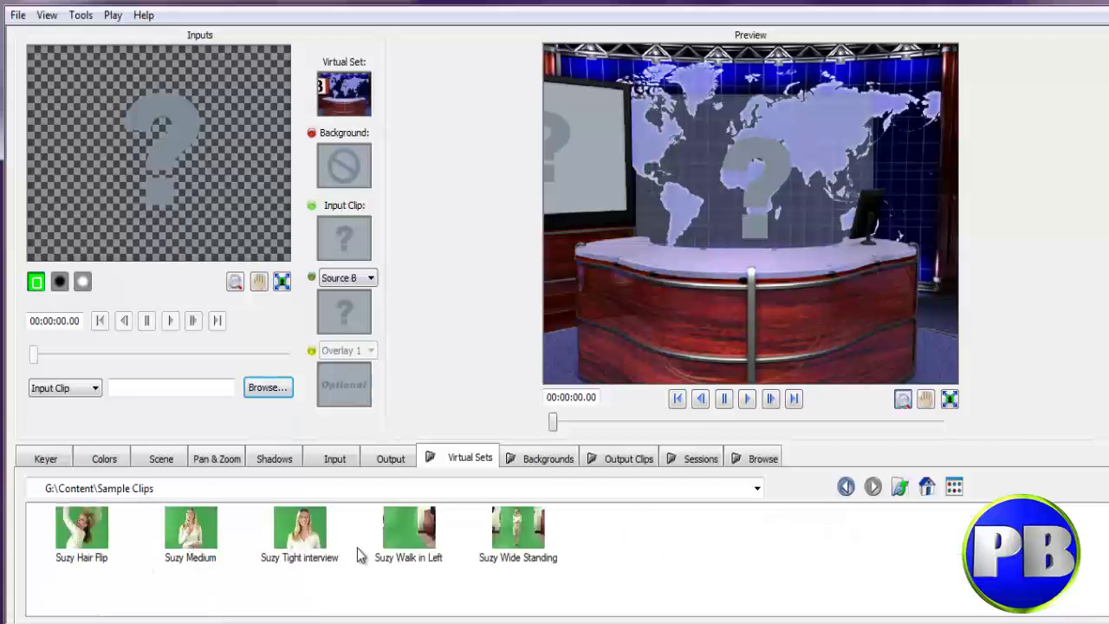
pyautogui.doubleClick(295, 537)
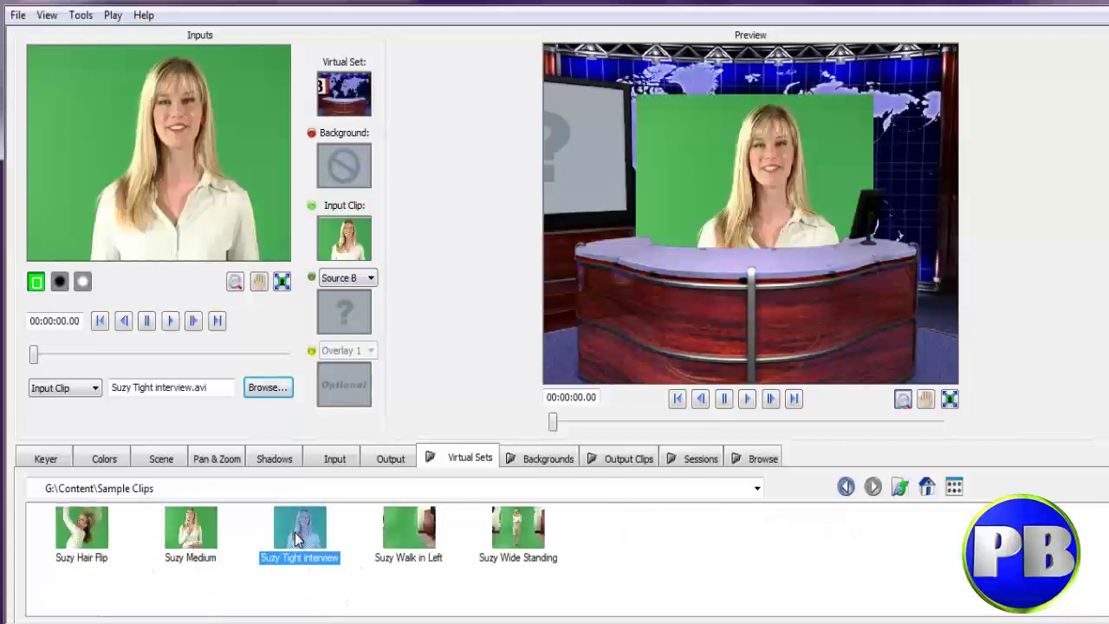
pyautogui.doubleClick(199, 534)
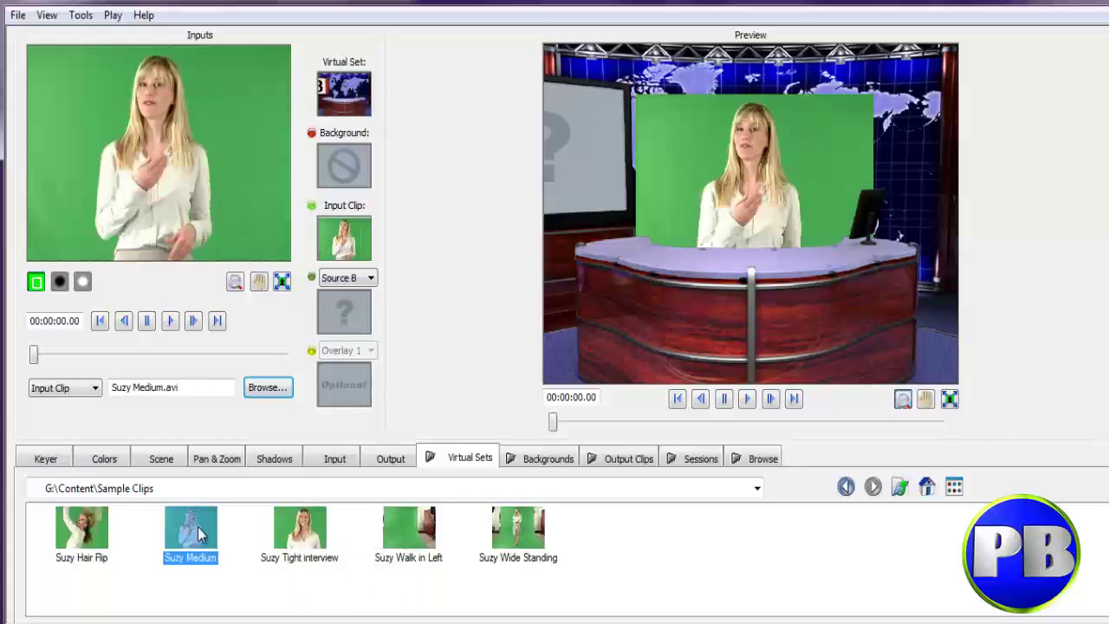
pyautogui.doubleClick(287, 531)
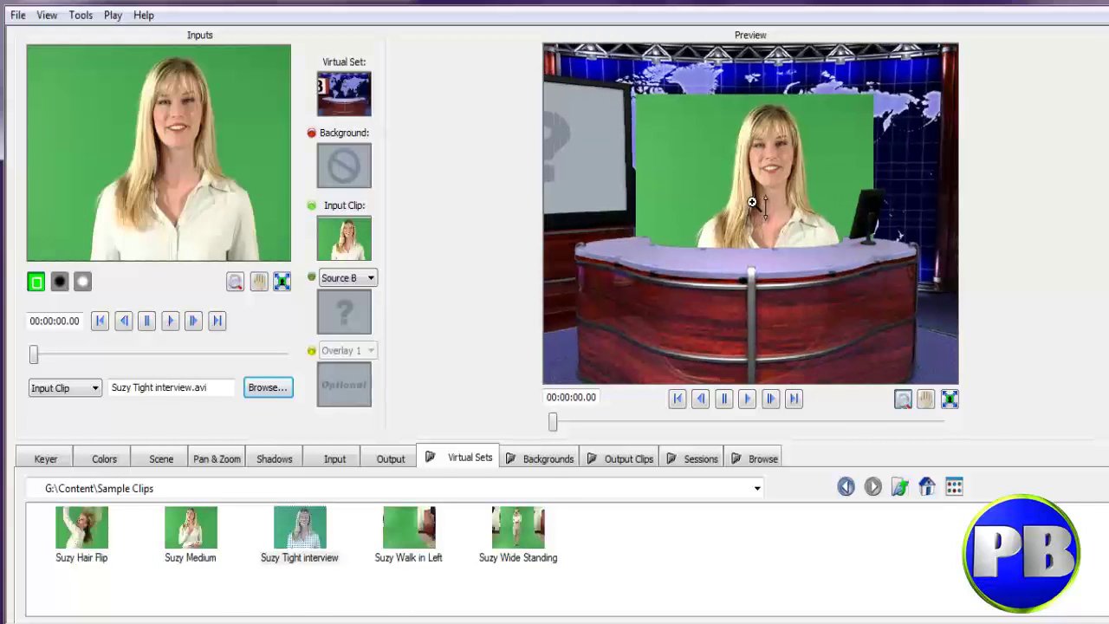
pyautogui.doubleClick(199, 537)
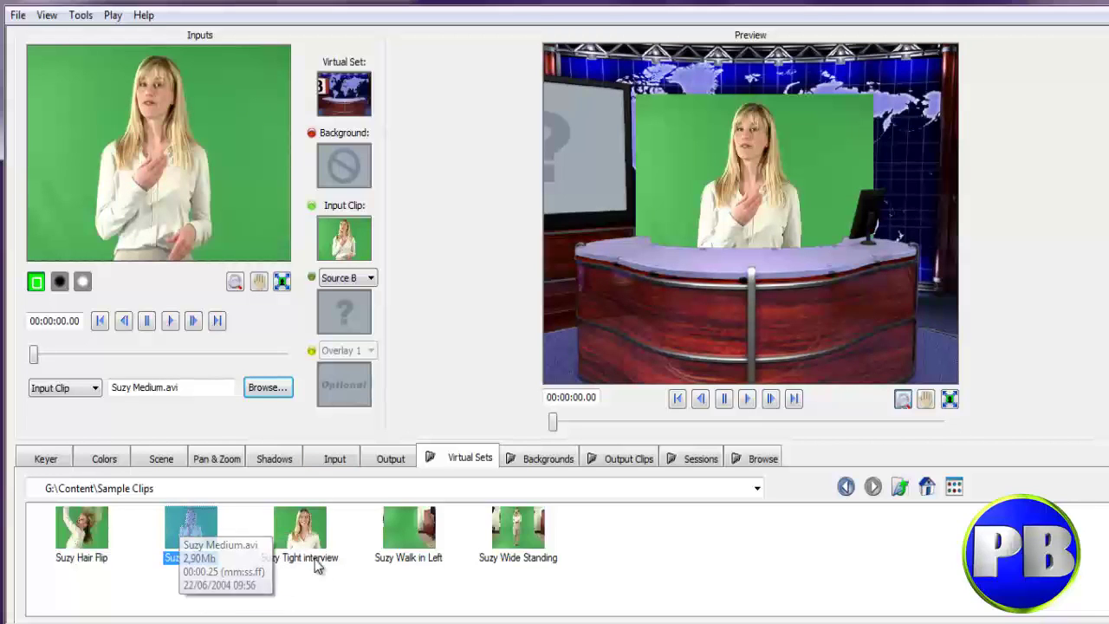
pyautogui.click(49, 465)
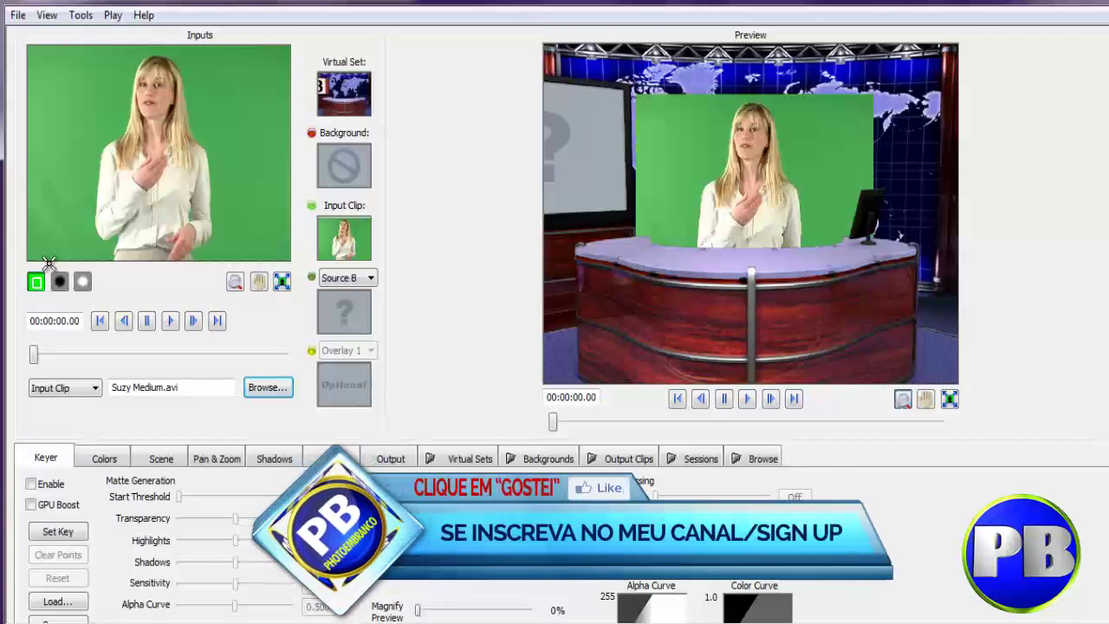
# Key out Suzy Medium's green backdrop with two applied sample points, then return to the set browser
pyautogui.click(86, 189)
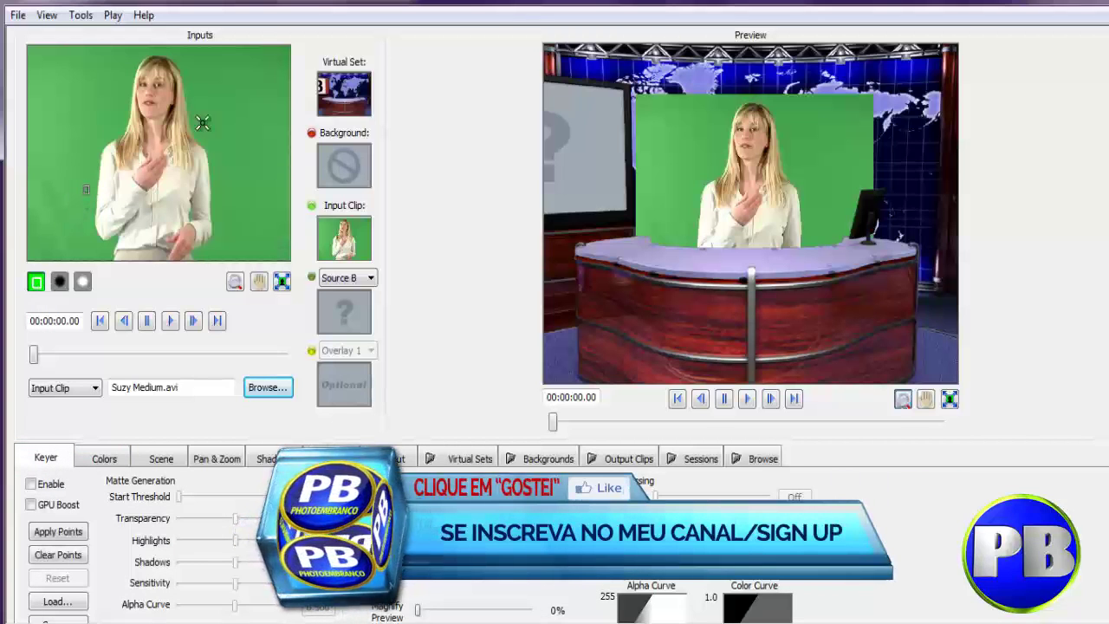
pyautogui.click(253, 92)
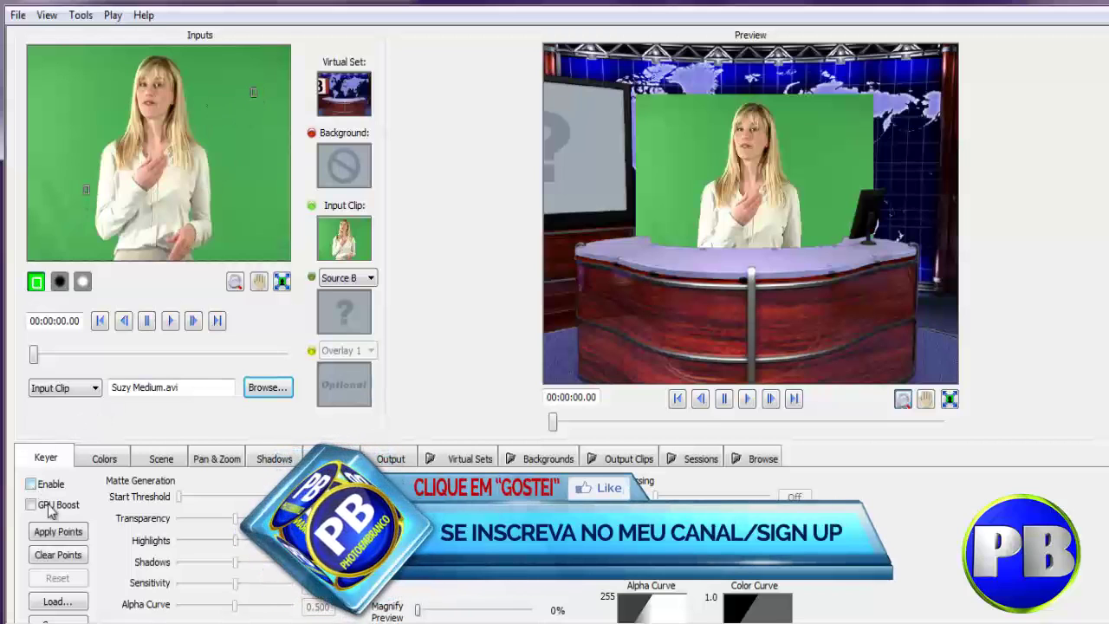
pyautogui.click(55, 533)
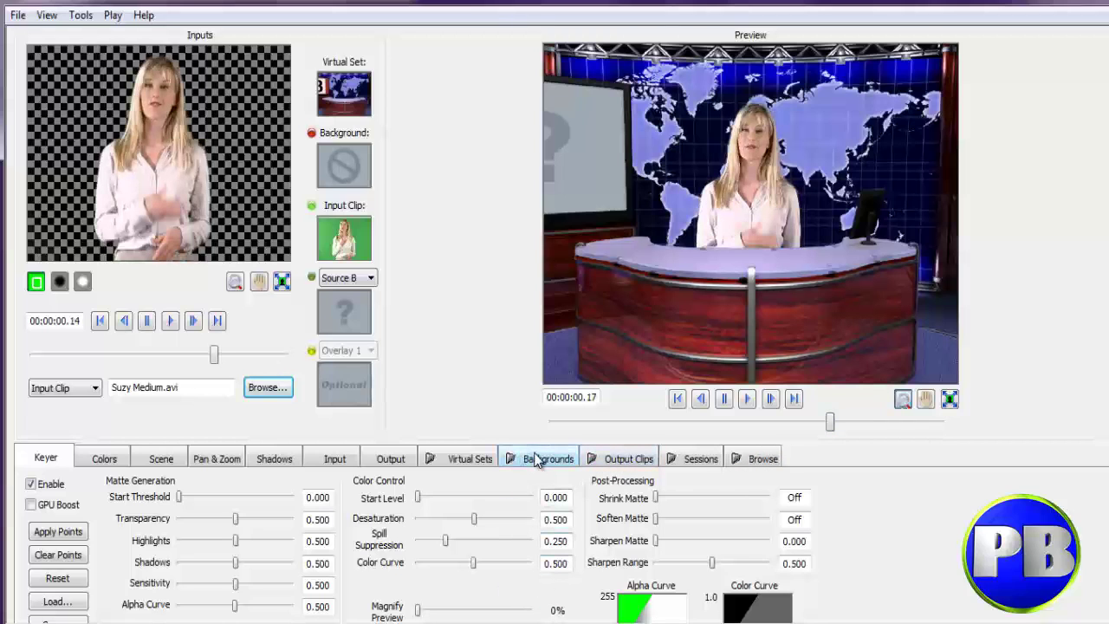
pyautogui.click(470, 458)
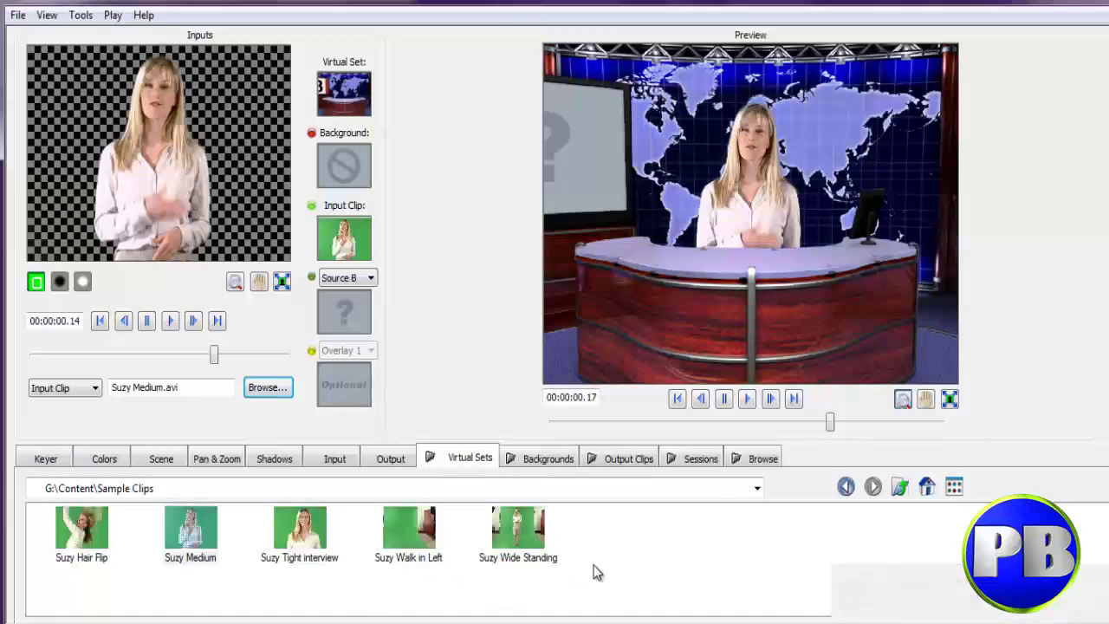
# Go up from Sample Clips to G:\ and open the Master Sets Libraries folder
pyautogui.click(898, 487)
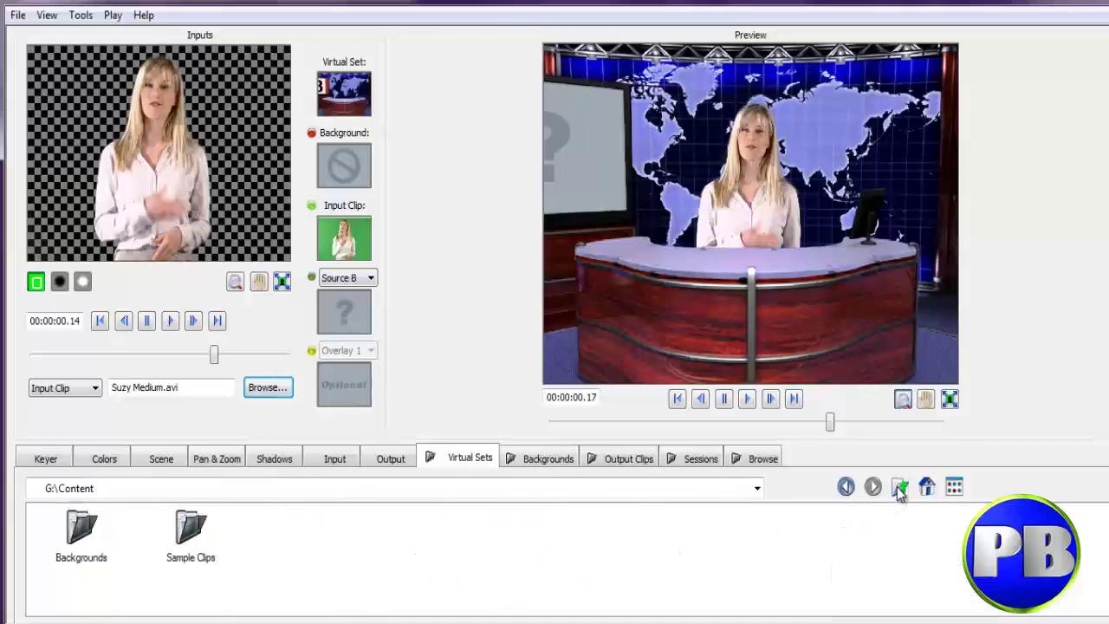
pyautogui.click(898, 487)
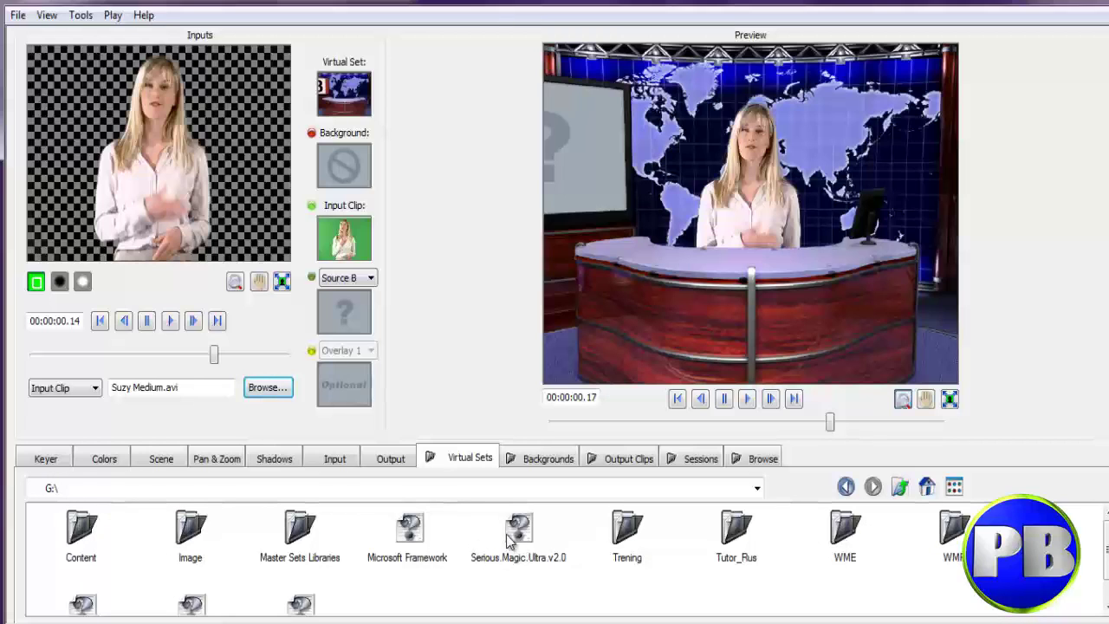
pyautogui.doubleClick(305, 535)
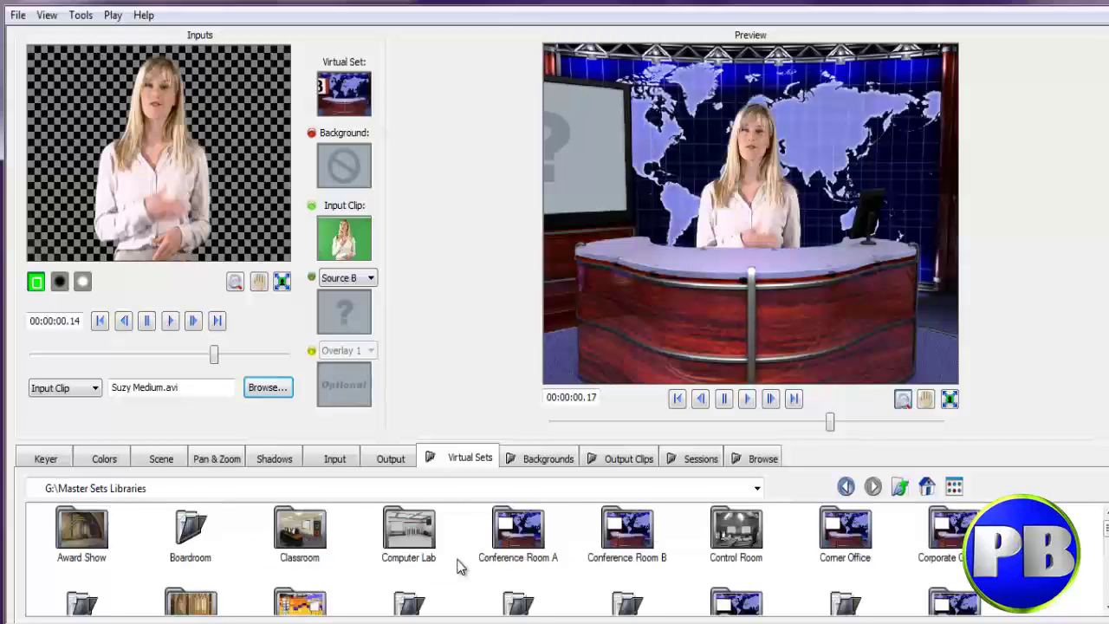
pyautogui.scroll(-1, 459, 567)
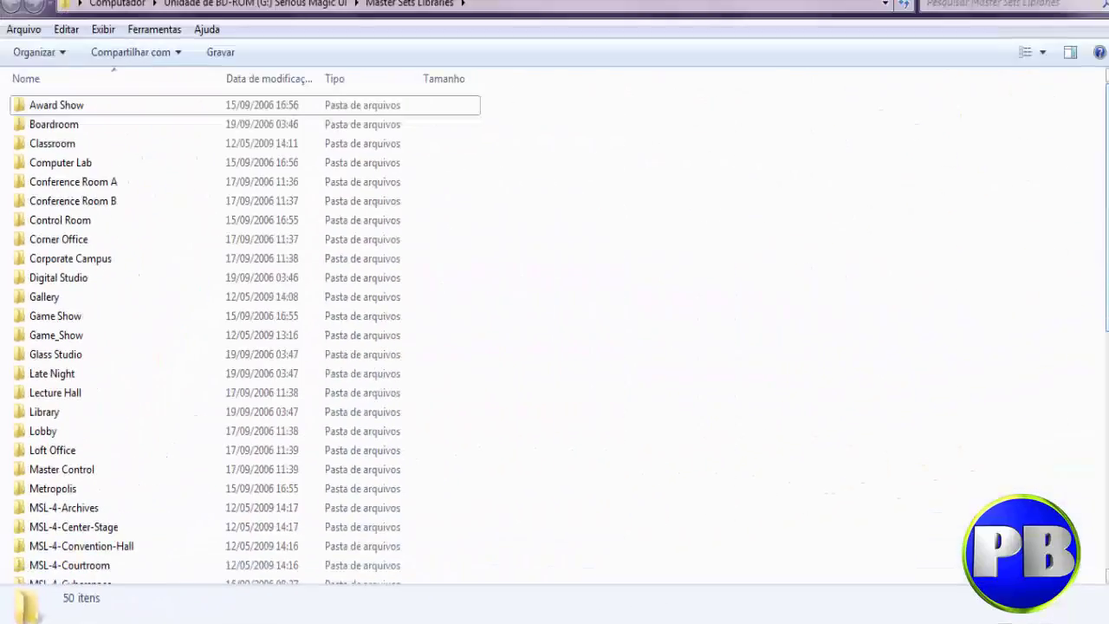
# Scroll down the list of 50 Master Sets Libraries folders
pyautogui.moveTo(1105, 273)
pyautogui.mouseDown()
pyautogui.moveTo(1105, 513)
pyautogui.moveTo(1105, 243)
pyautogui.mouseUp()
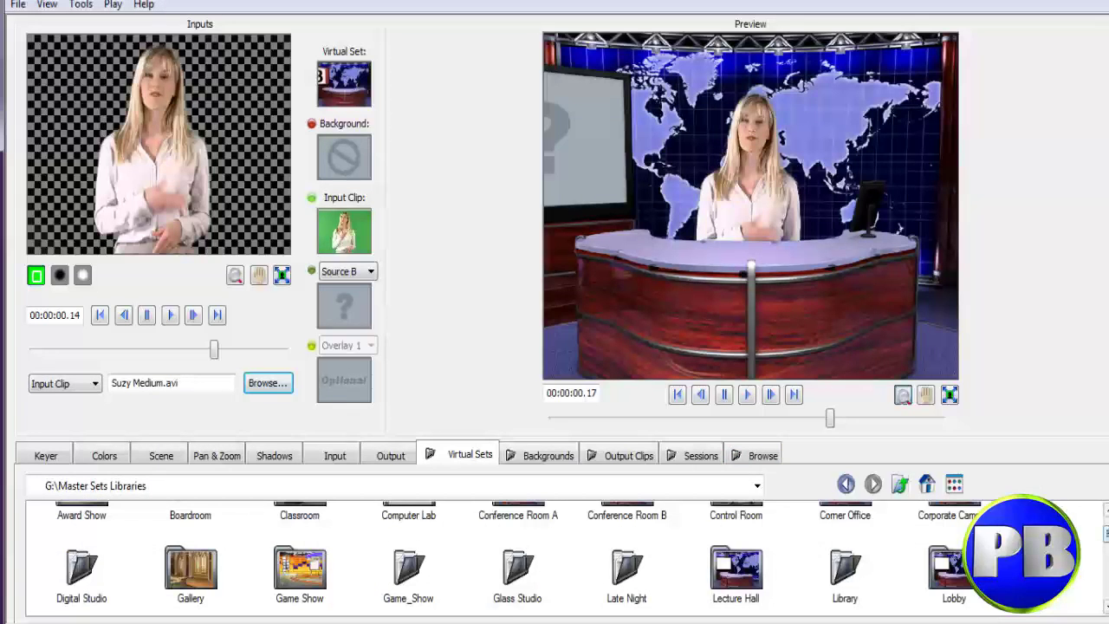
# Composite Suzy into the Computer Lab Cam 2 A (Wide) set, then return to Master Sets Libraries
pyautogui.click(1105, 507)
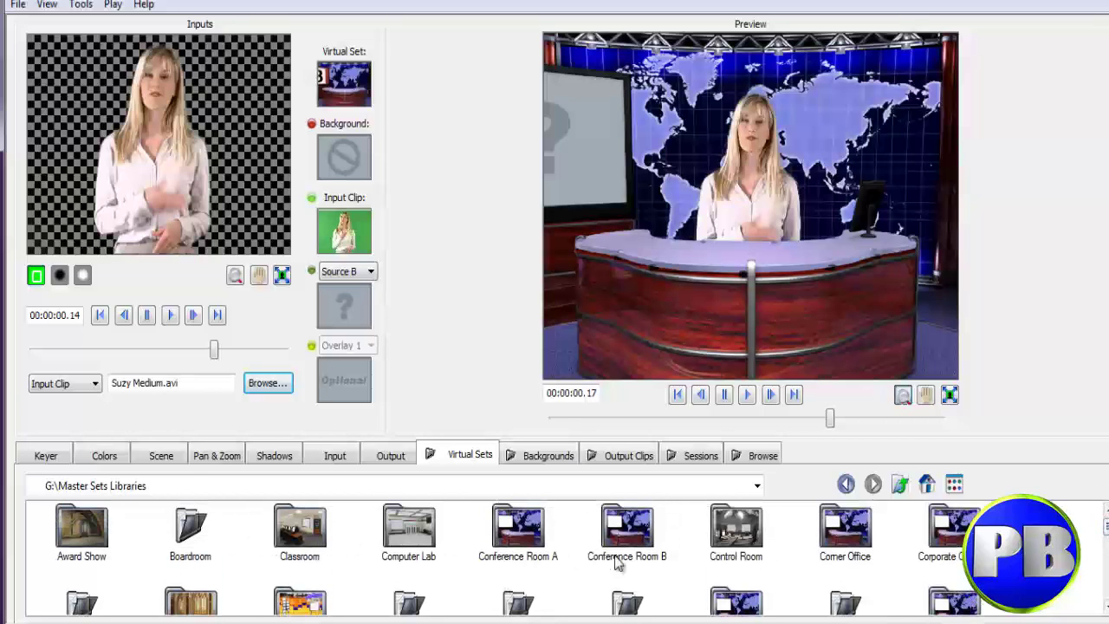
pyautogui.doubleClick(410, 530)
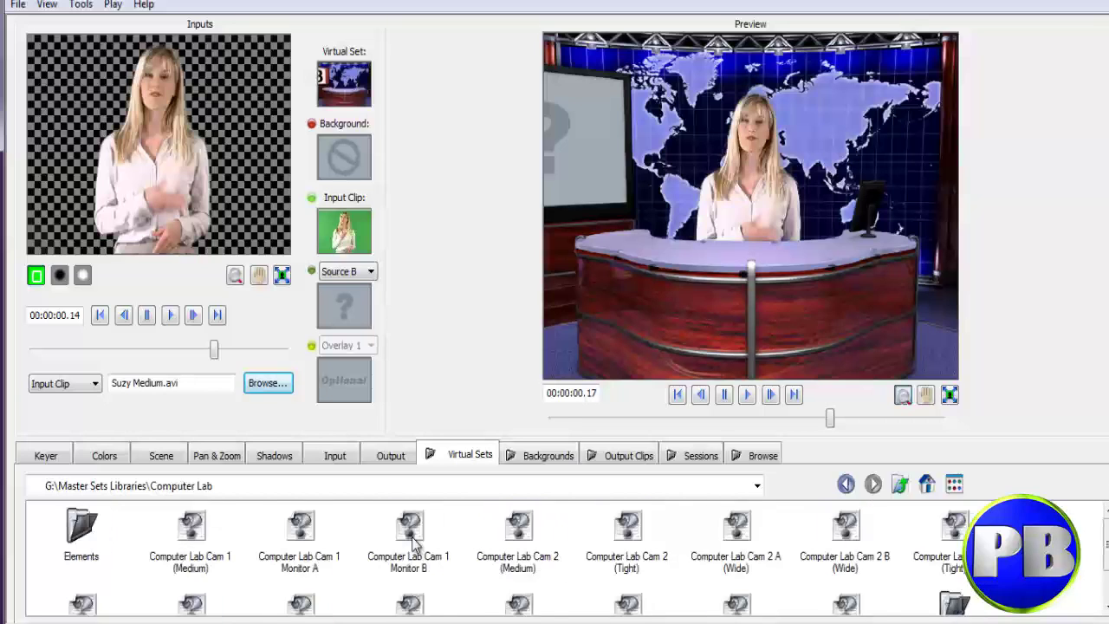
pyautogui.click(612, 532)
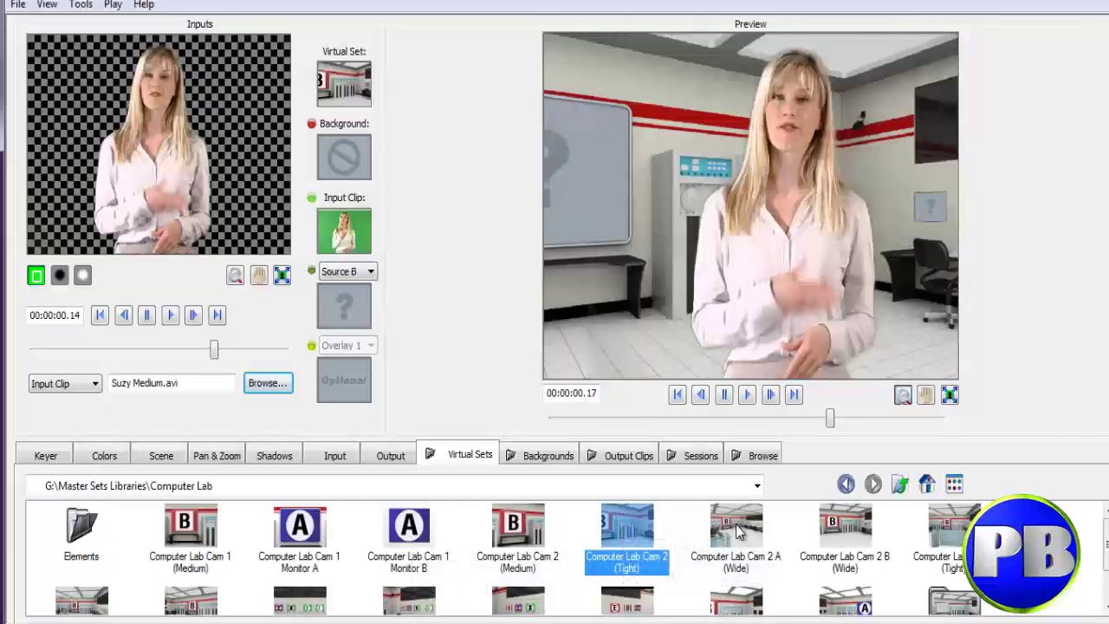
pyautogui.click(738, 532)
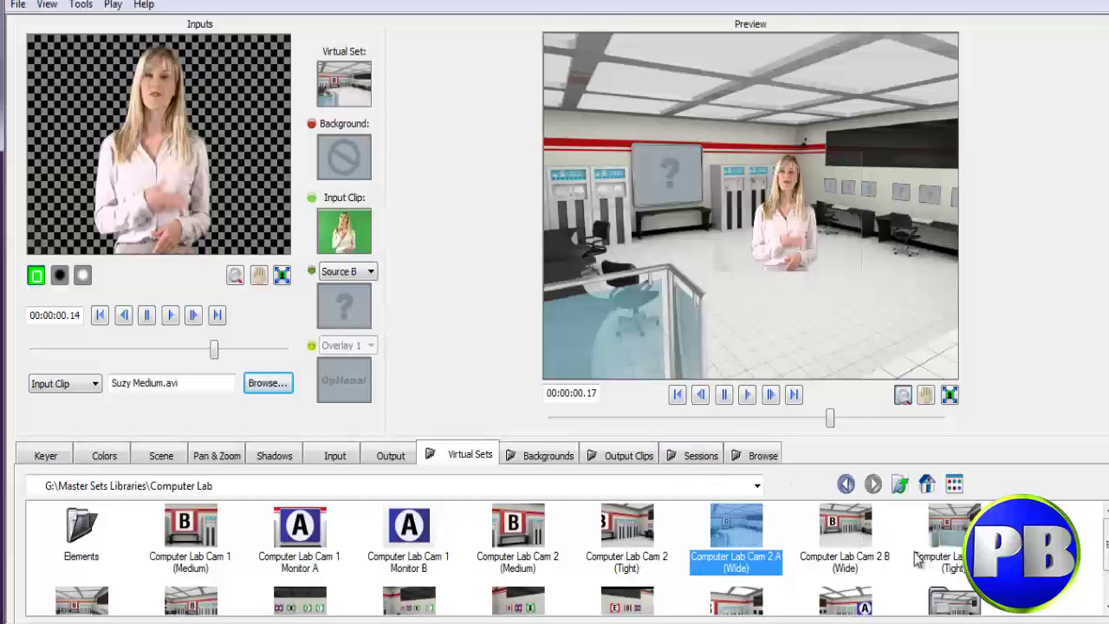
pyautogui.click(900, 487)
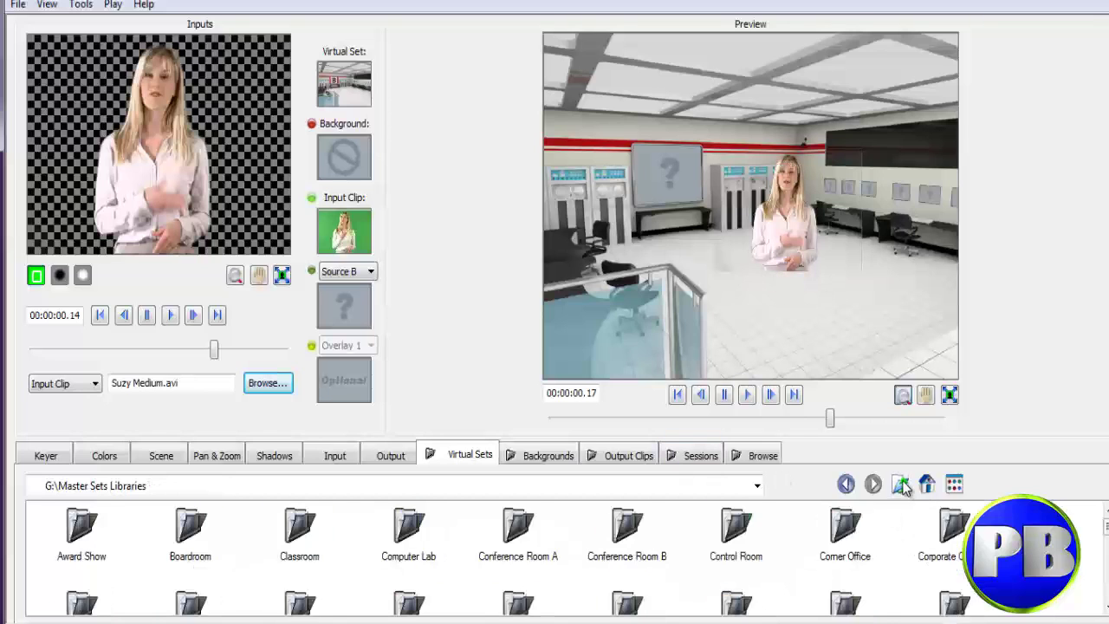
# Compare Conference Room B cameras and settle on Cam 1 C (Medium), then return to the libraries list
pyautogui.doubleClick(626, 530)
pyautogui.click(629, 537)
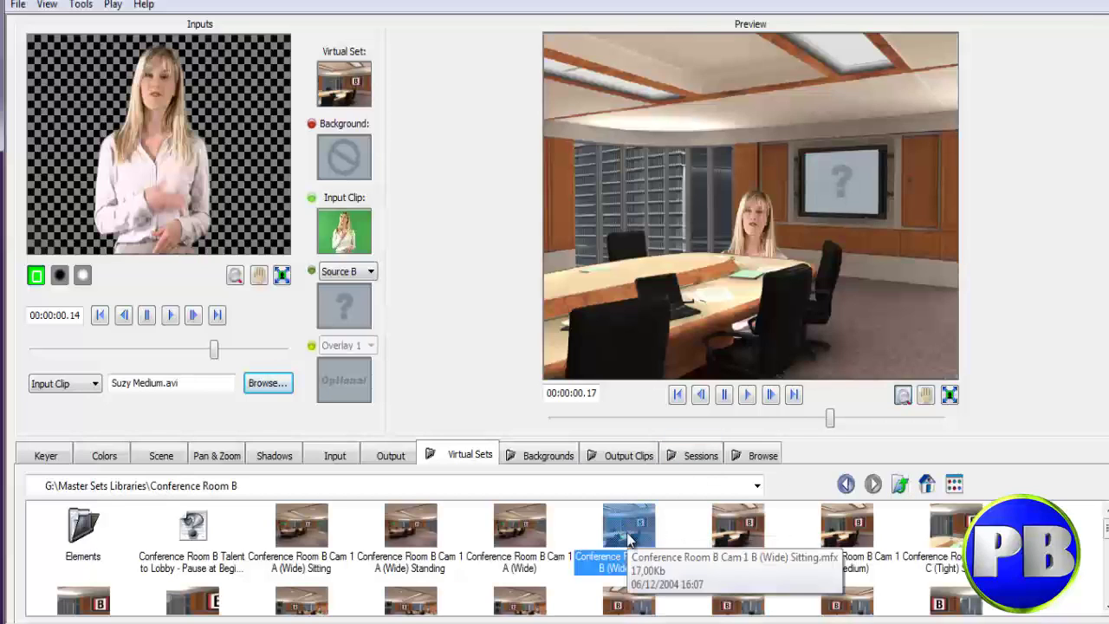
pyautogui.click(535, 532)
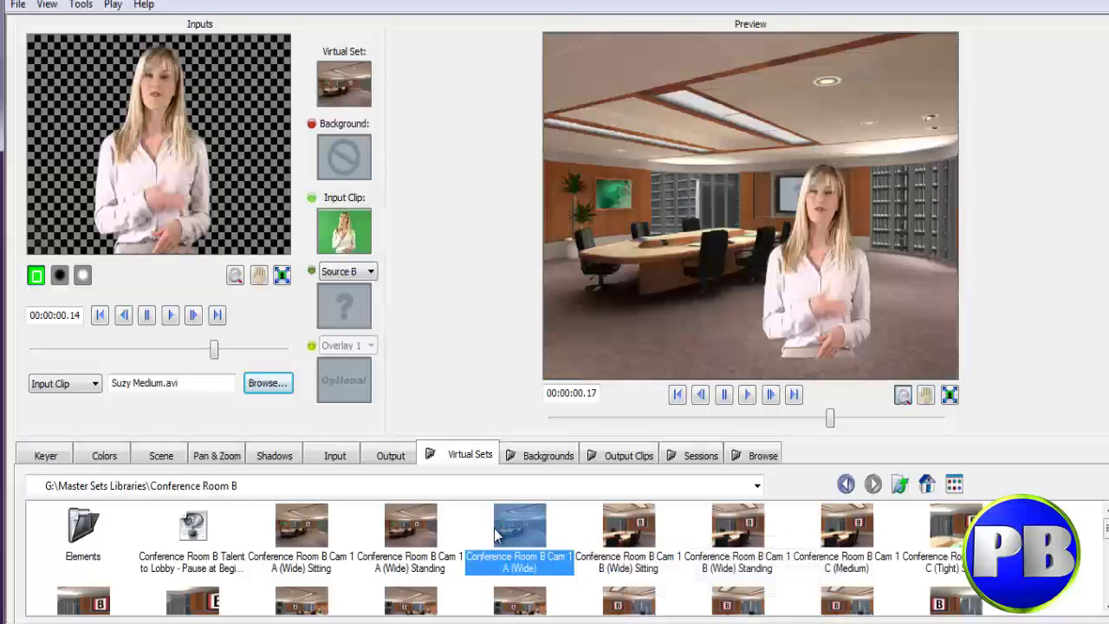
pyautogui.click(625, 520)
pyautogui.click(839, 525)
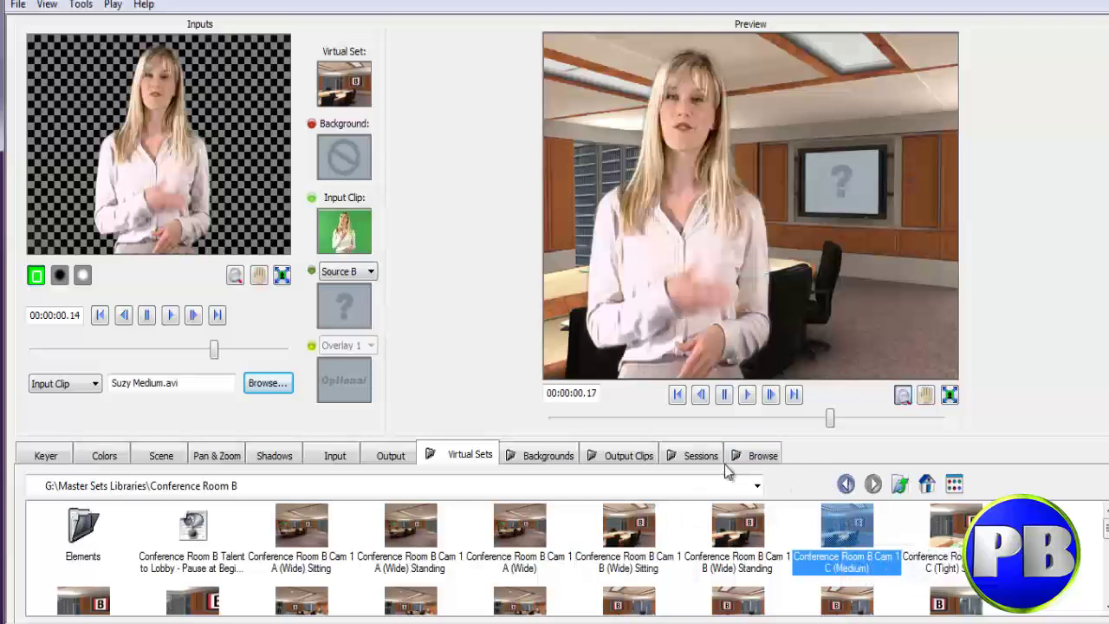
pyautogui.click(902, 485)
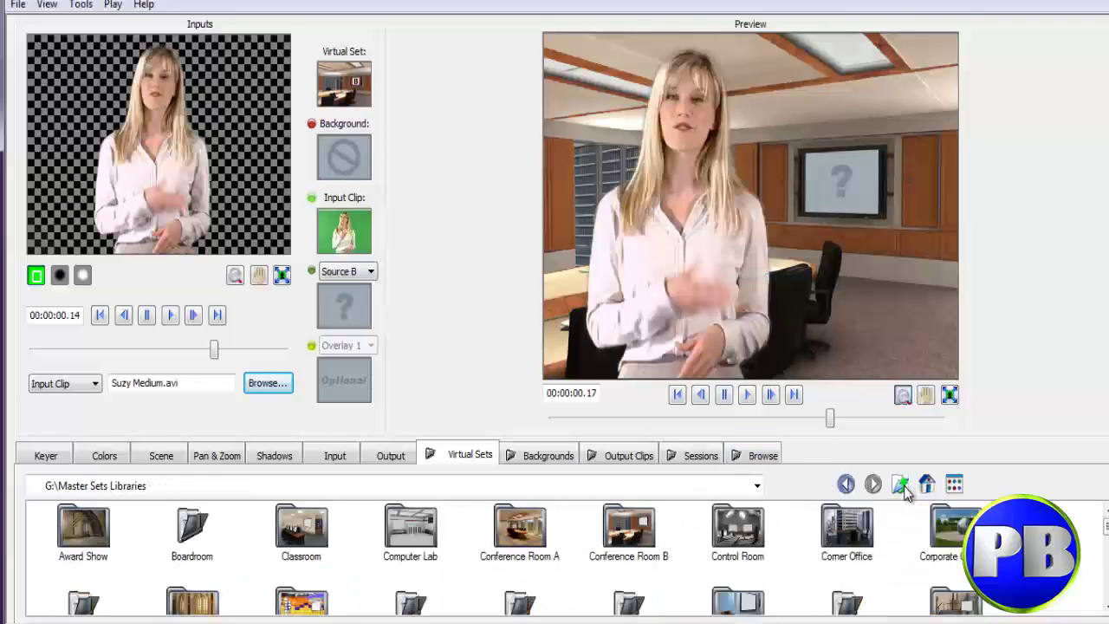
# Load Suzy Wide Standing from G:\Content\Sample Clips as the input and disable keying
pyautogui.click(901, 485)
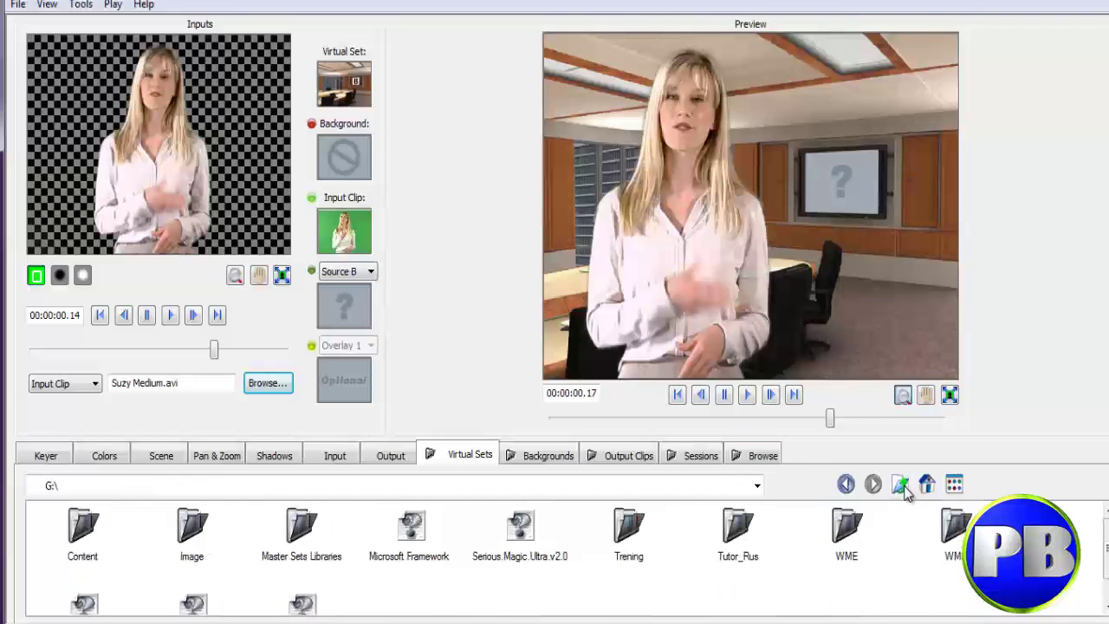
pyautogui.doubleClick(101, 560)
pyautogui.doubleClick(208, 546)
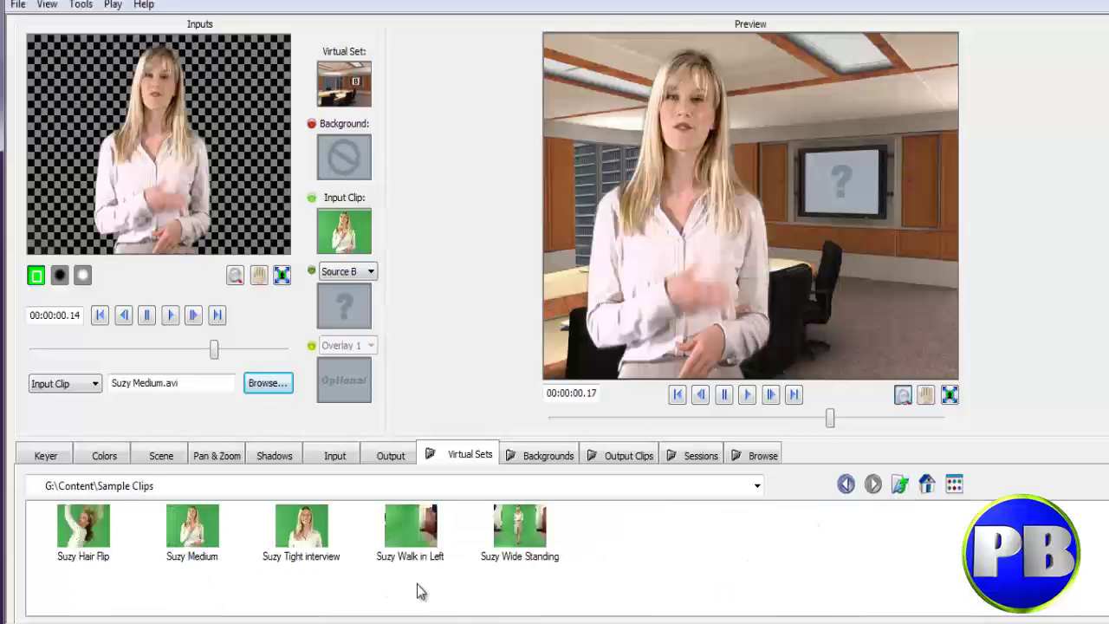
pyautogui.doubleClick(511, 539)
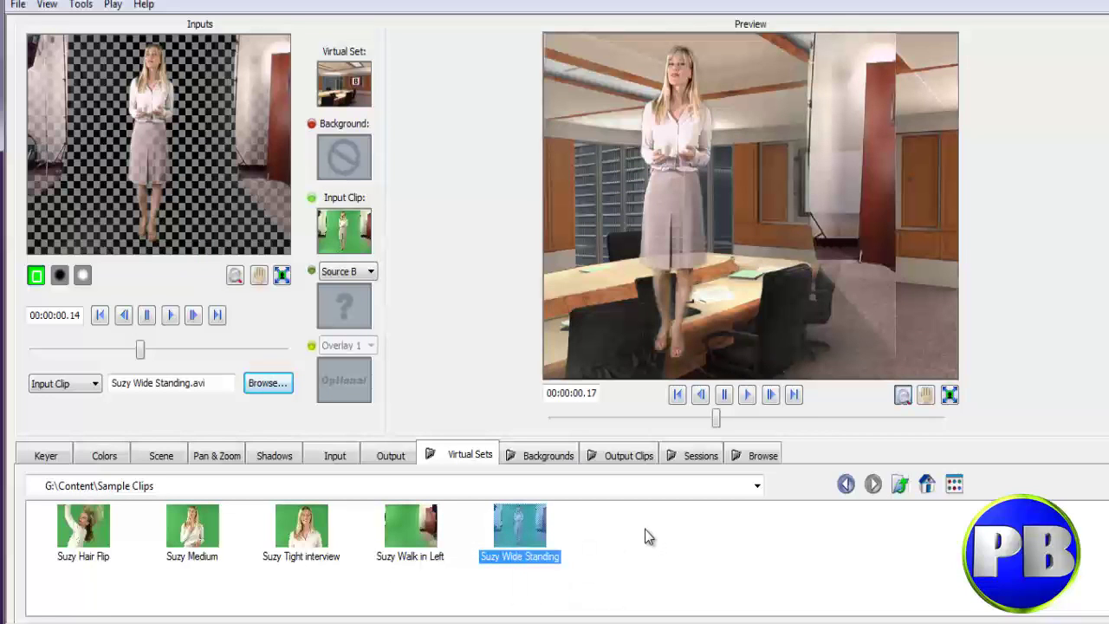
pyautogui.click(46, 455)
pyautogui.click(33, 482)
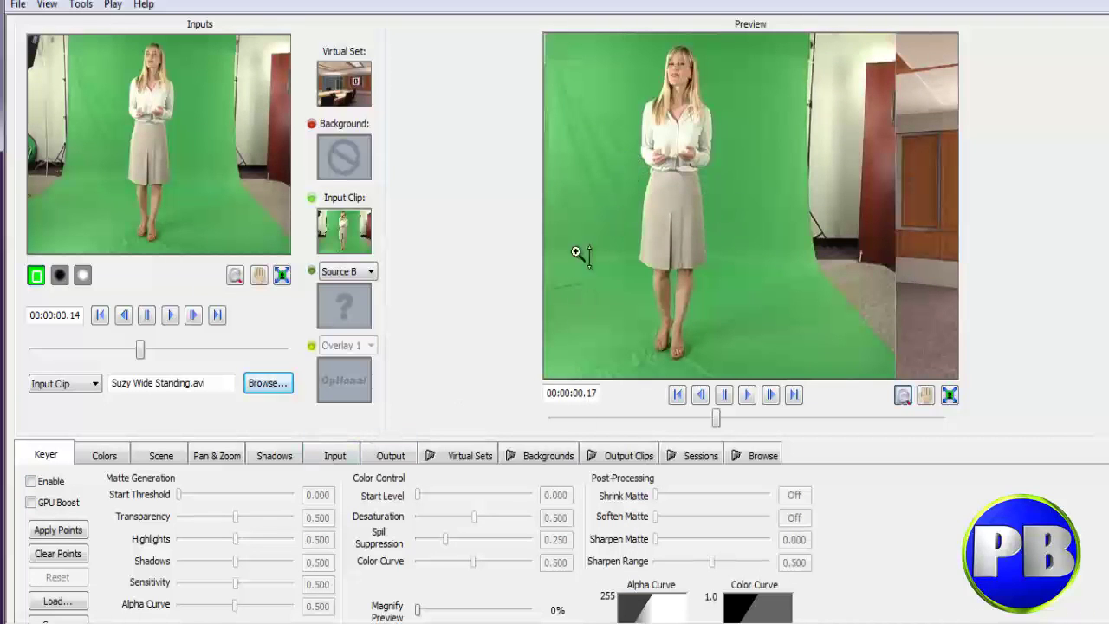
# Try shifting and tilting the presenter in the set, then reset the tilt to zero
pyautogui.click(168, 454)
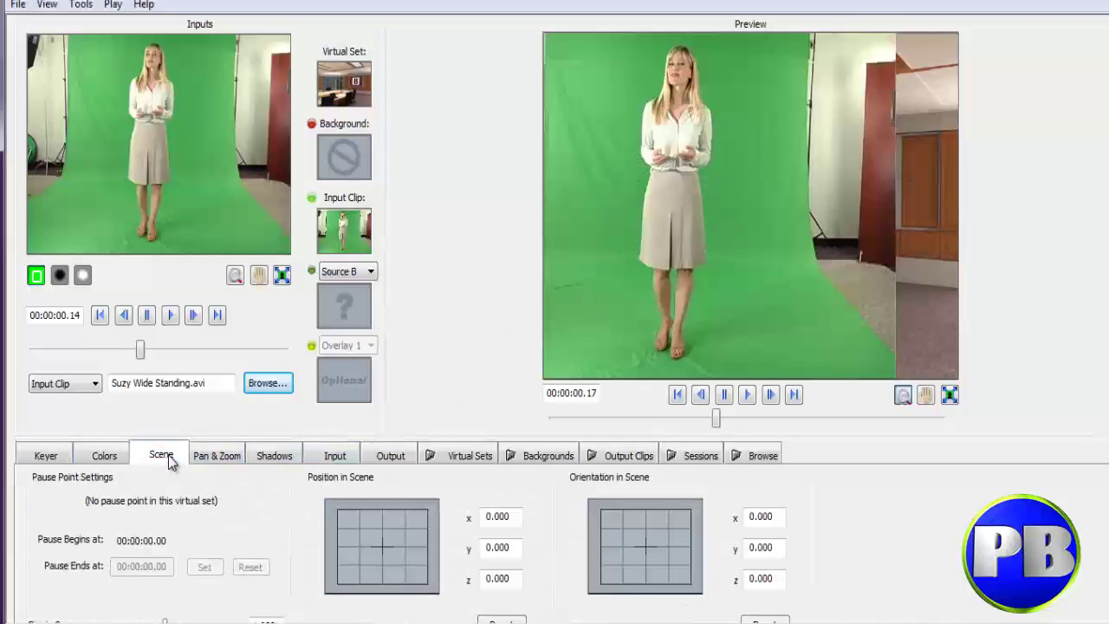
pyautogui.moveTo(379, 532)
pyautogui.mouseDown()
pyautogui.moveTo(394, 544)
pyautogui.moveTo(480, 511)
pyautogui.moveTo(431, 536)
pyautogui.mouseUp()
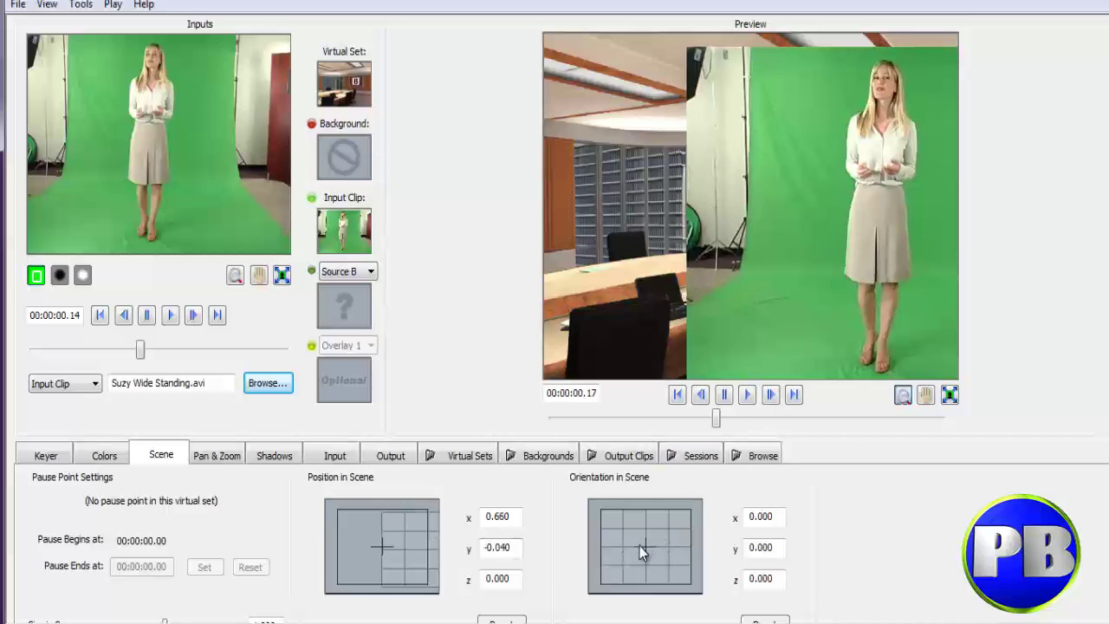
pyautogui.moveTo(637, 551); pyautogui.dragTo(633, 567)
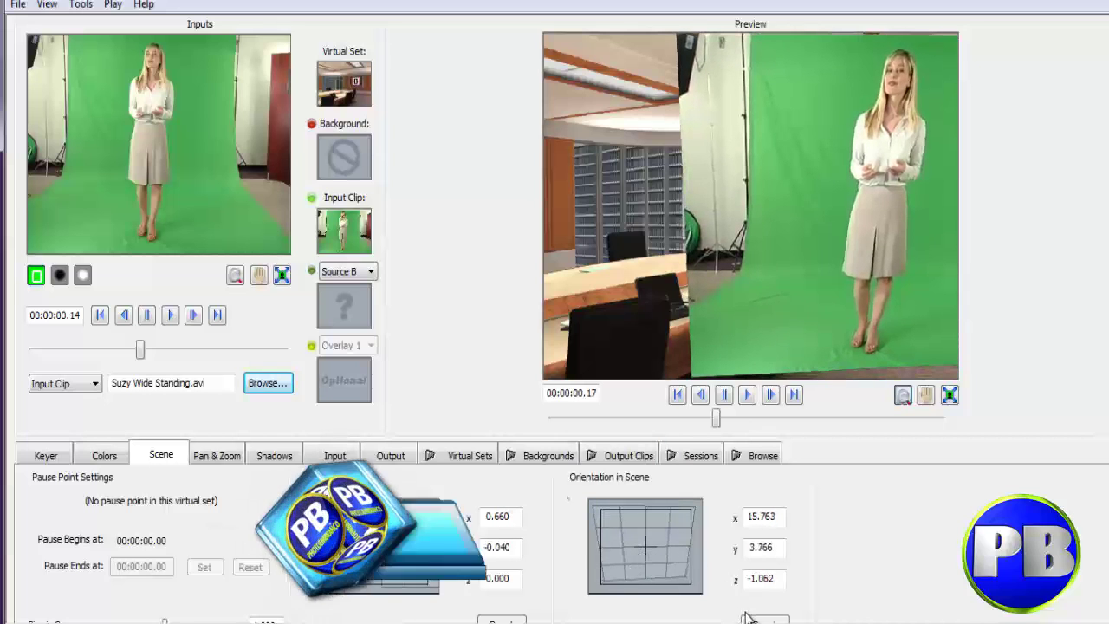
pyautogui.click(753, 621)
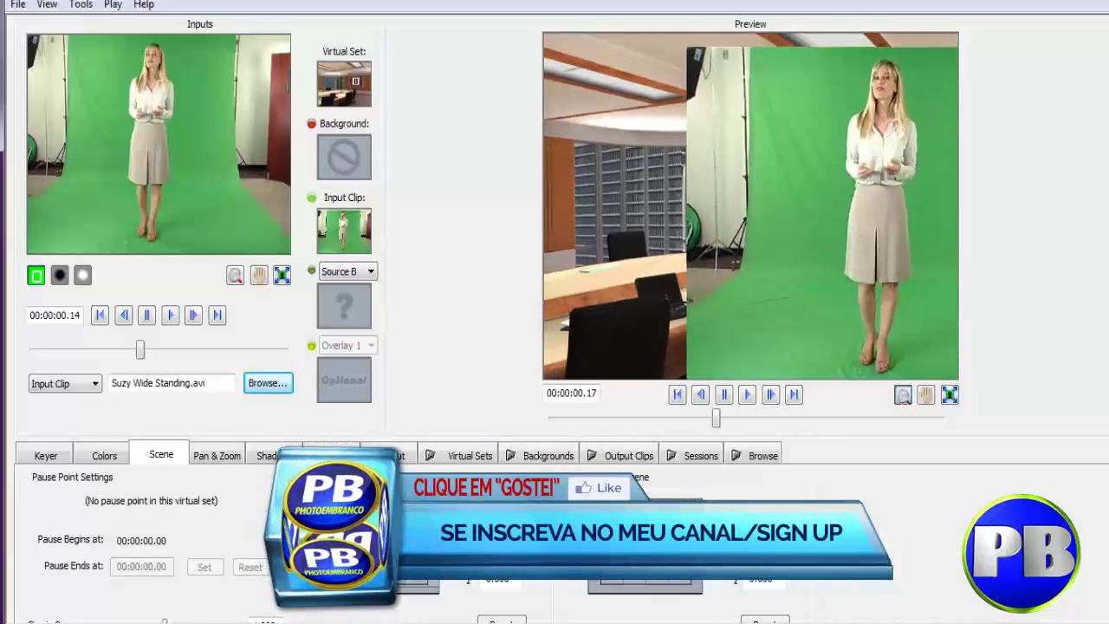
pyautogui.moveTo(842, 227); pyautogui.dragTo(842, 208)
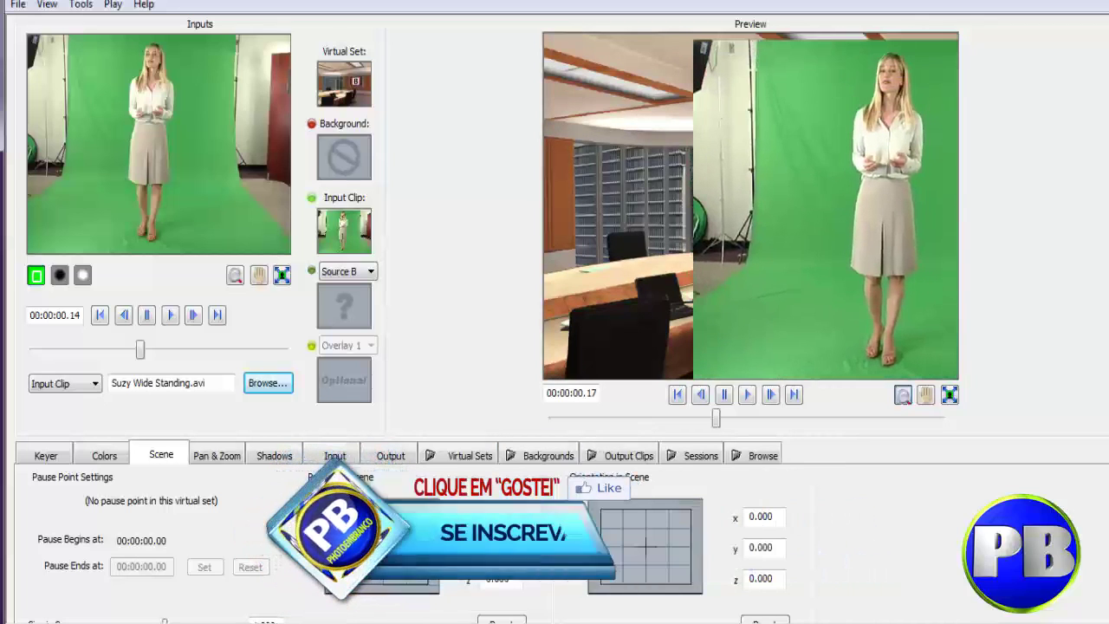
# Nudge the presenter to position x 0.420, y -0.010 with the arrow keys
pyautogui.click(372, 537)
pyautogui.press('Left')
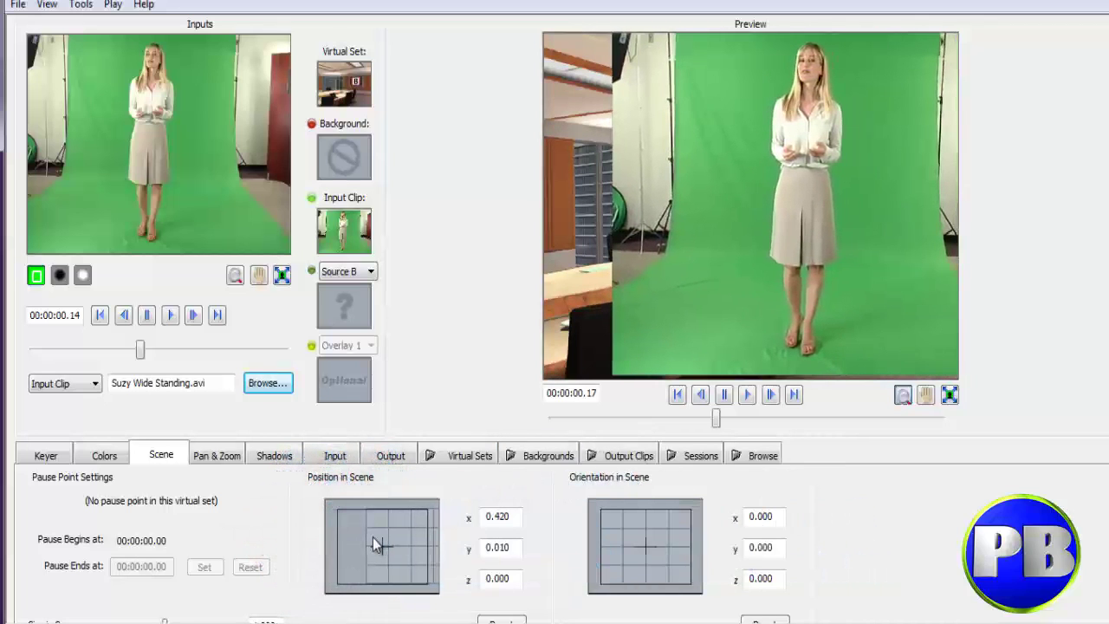
pyautogui.press('Down')
pyautogui.press('Down')
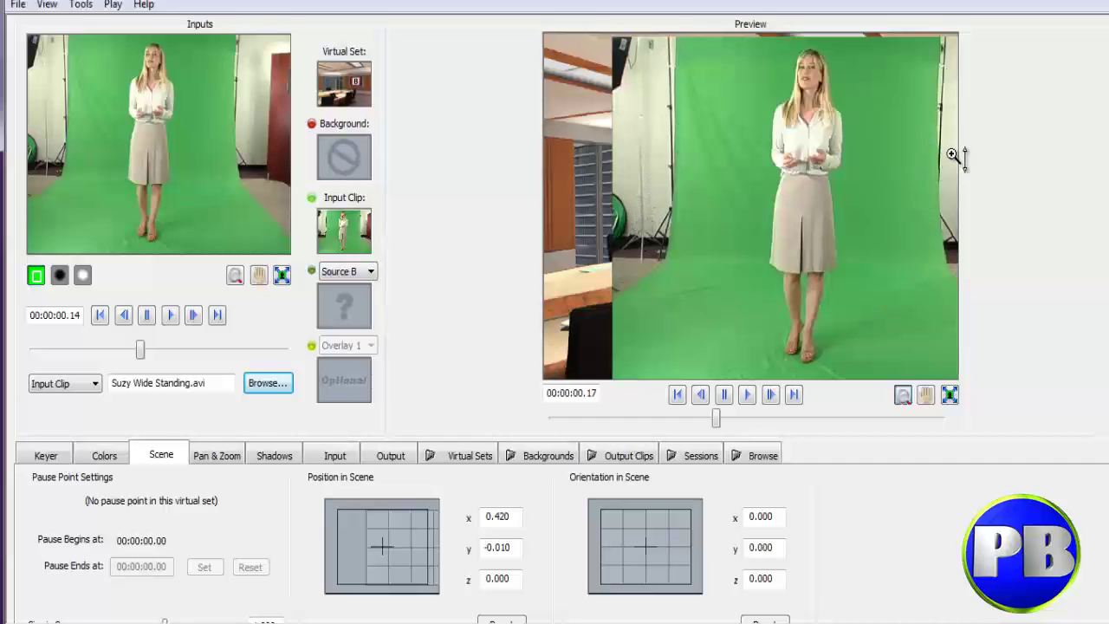
pyautogui.click(51, 456)
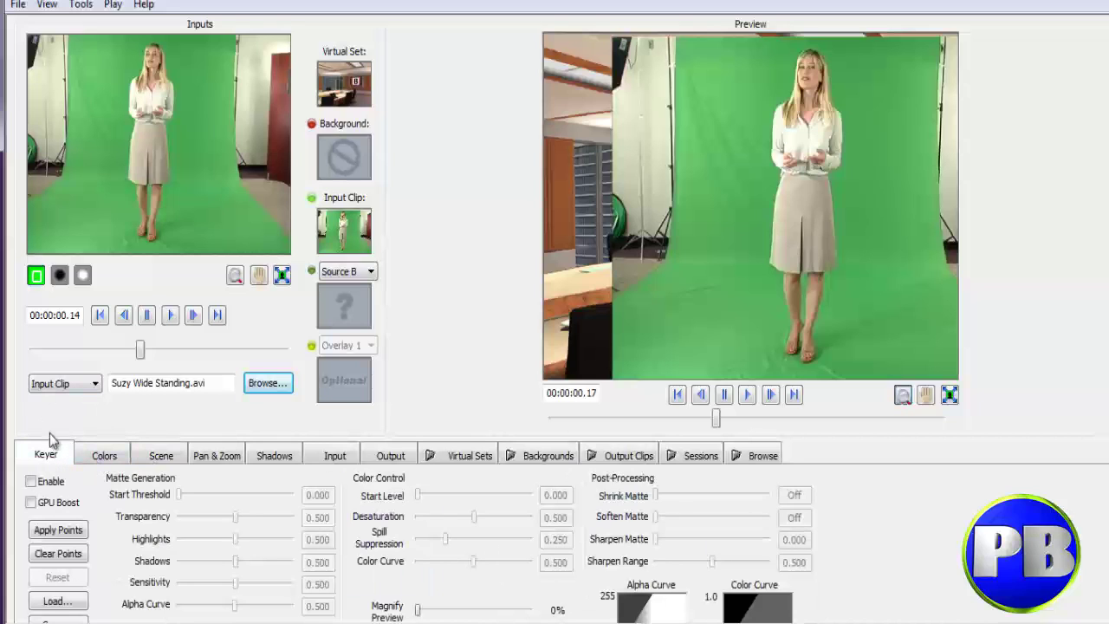
# Sample two green backdrop spots and apply them to key out Suzy's green screen
pyautogui.click(195, 185)
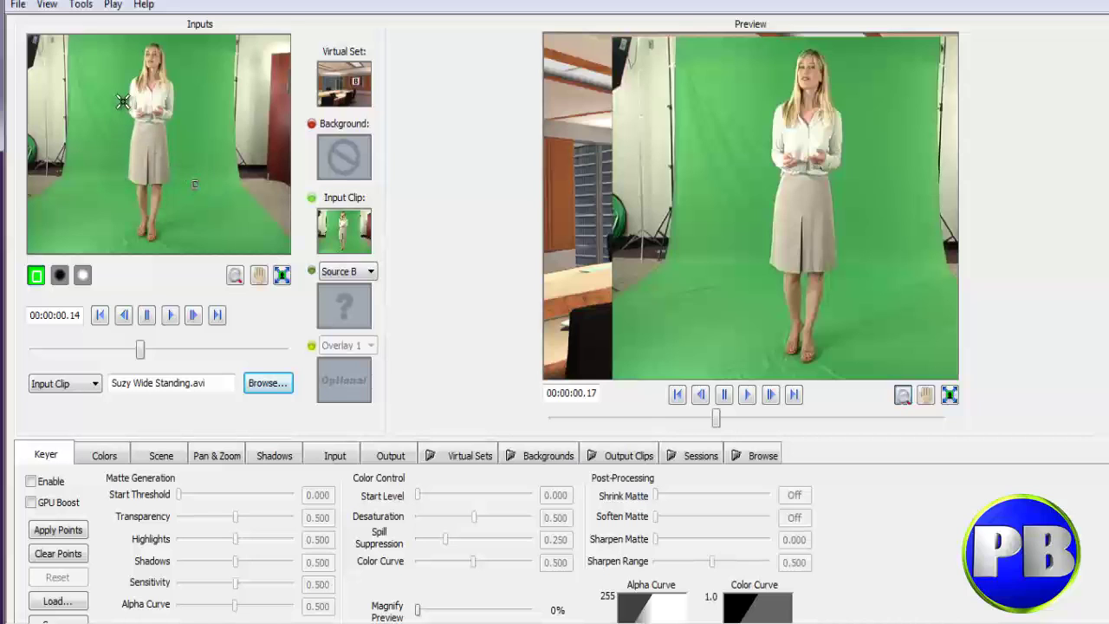
pyautogui.click(107, 81)
pyautogui.click(66, 532)
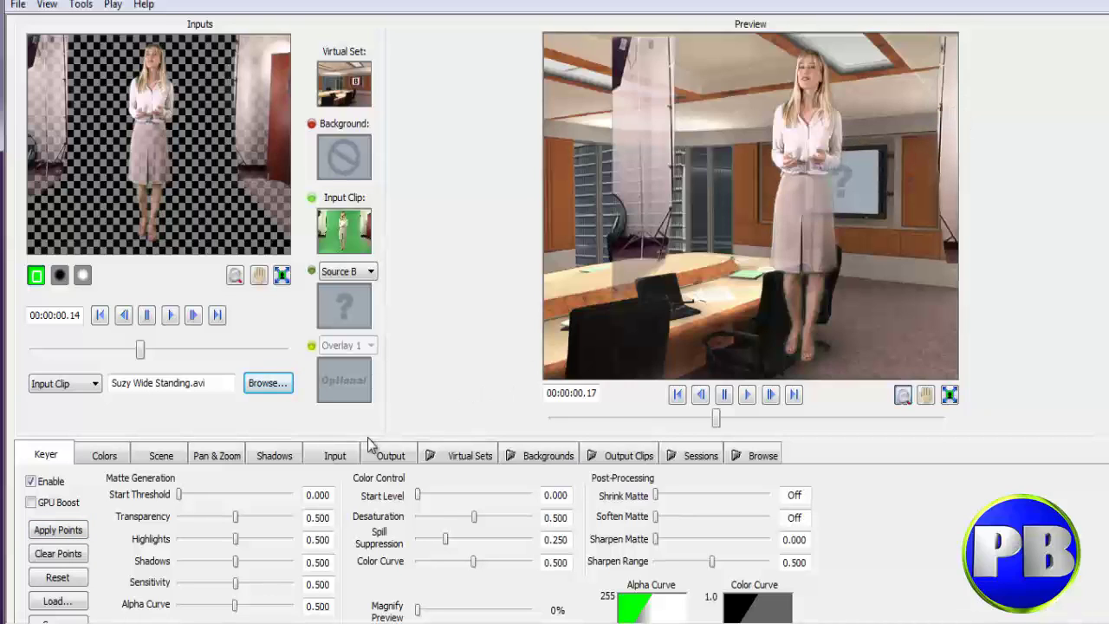
# Drag the keyed presenter to the room's right side at x 0.680, y -0.040
pyautogui.click(161, 455)
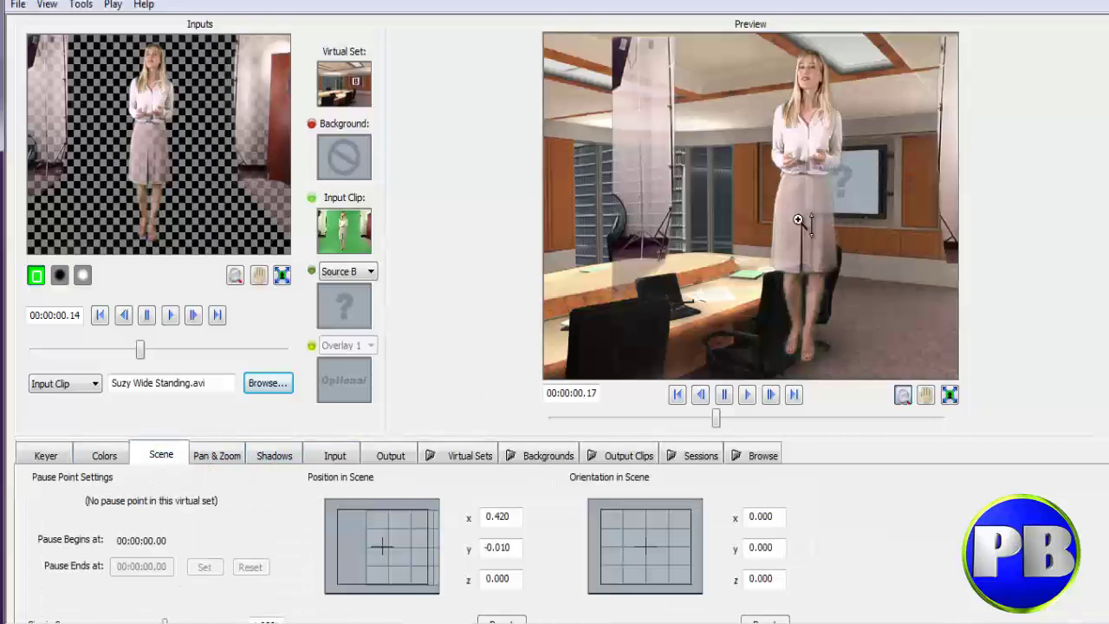
pyautogui.moveTo(399, 548)
pyautogui.mouseDown()
pyautogui.moveTo(389, 548)
pyautogui.moveTo(406, 551)
pyautogui.mouseUp()
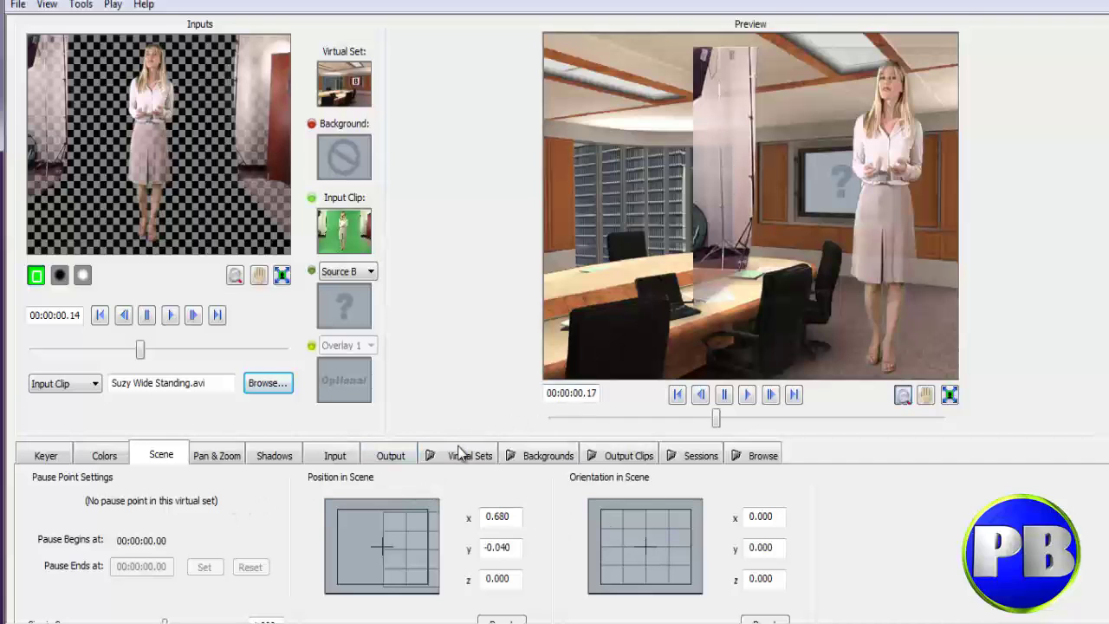
pyautogui.click(386, 459)
# Crop the input clip's left side to 92.57 and view the empty My Output Clips folder
pyautogui.click(313, 463)
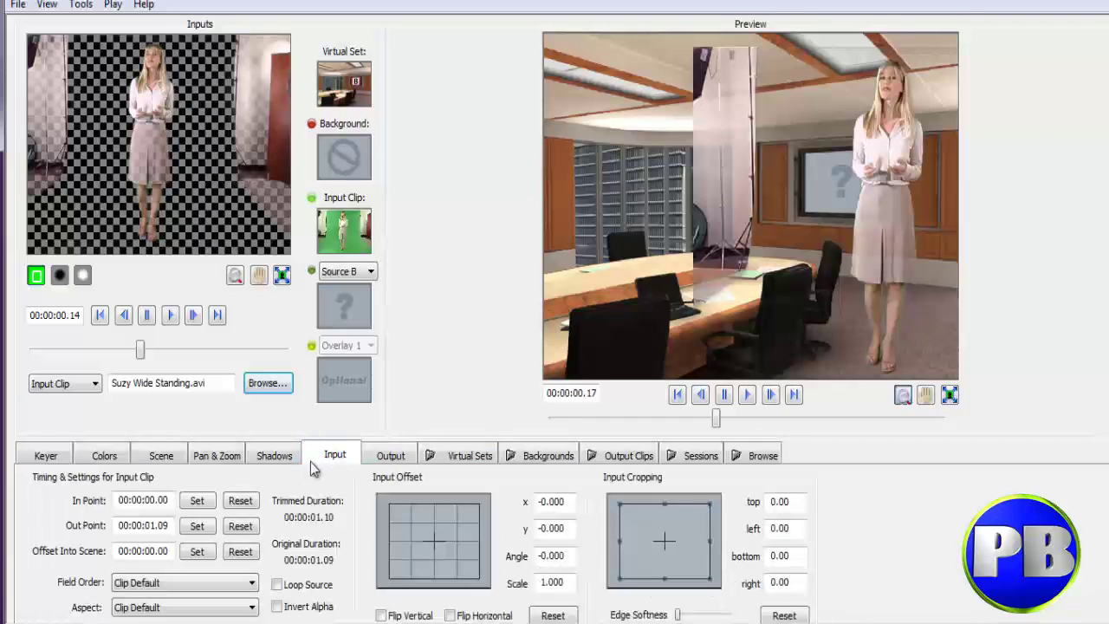
pyautogui.moveTo(616, 542); pyautogui.dragTo(634, 542)
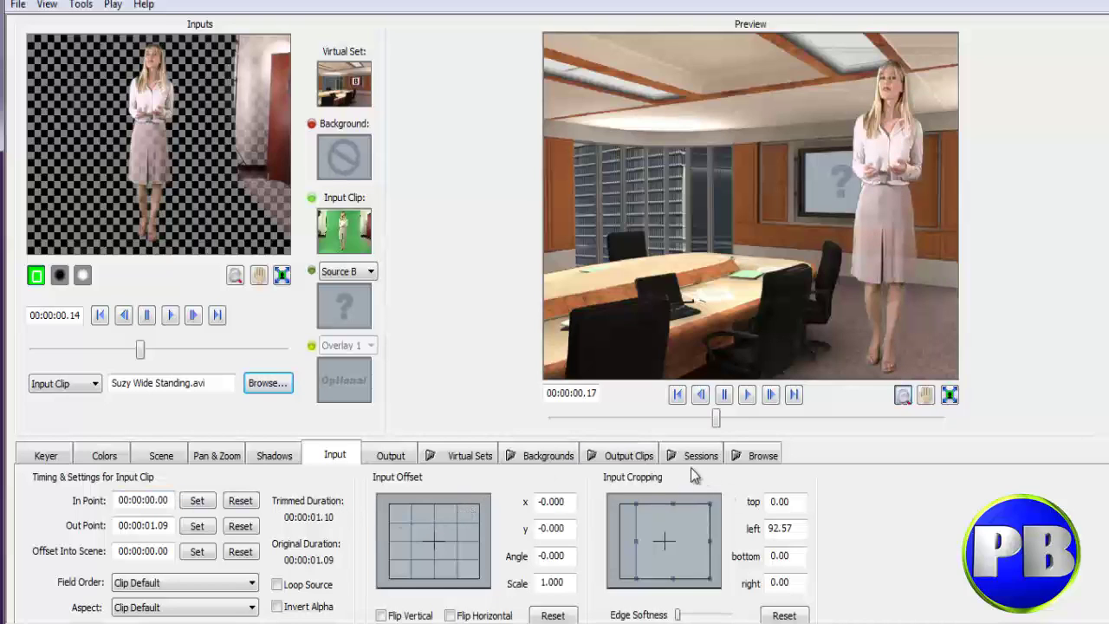
pyautogui.click(620, 457)
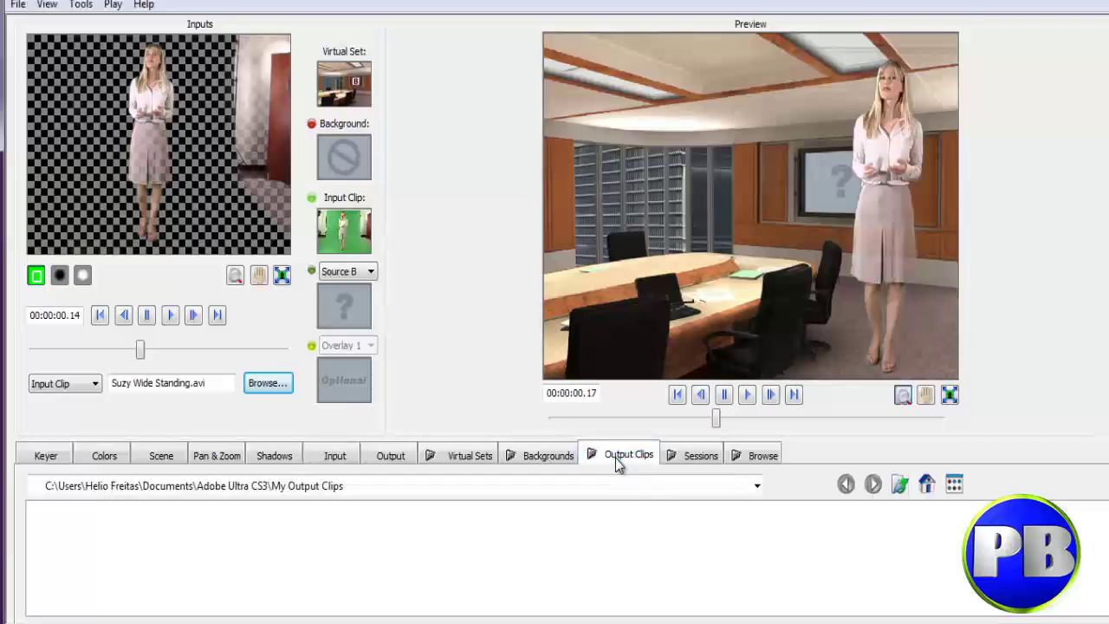
# Switch the virtual set to Game Show Cam 1 B (Wide) from Master Sets Libraries > Game Show
pyautogui.click(550, 457)
pyautogui.click(452, 458)
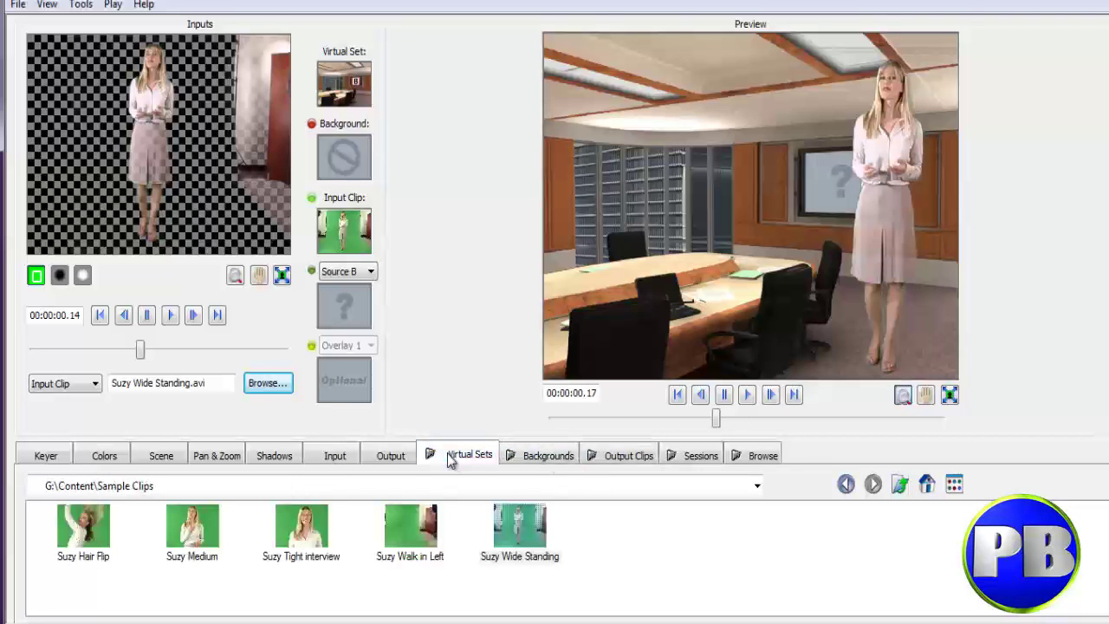
pyautogui.click(901, 485)
pyautogui.click(900, 485)
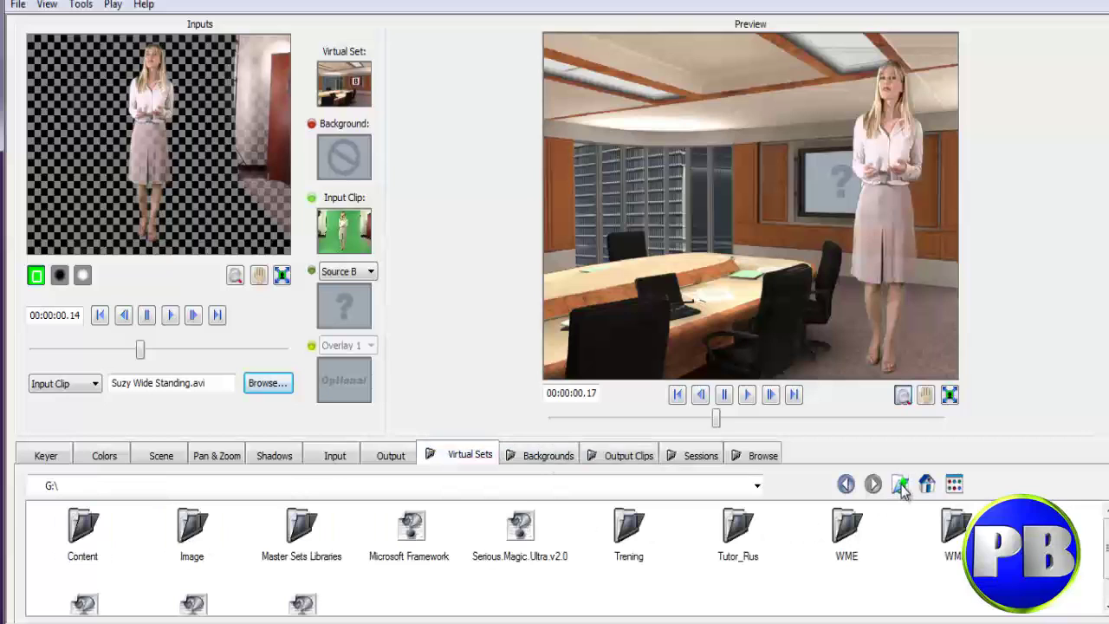
pyautogui.doubleClick(337, 551)
pyautogui.scroll(-1, 378, 584)
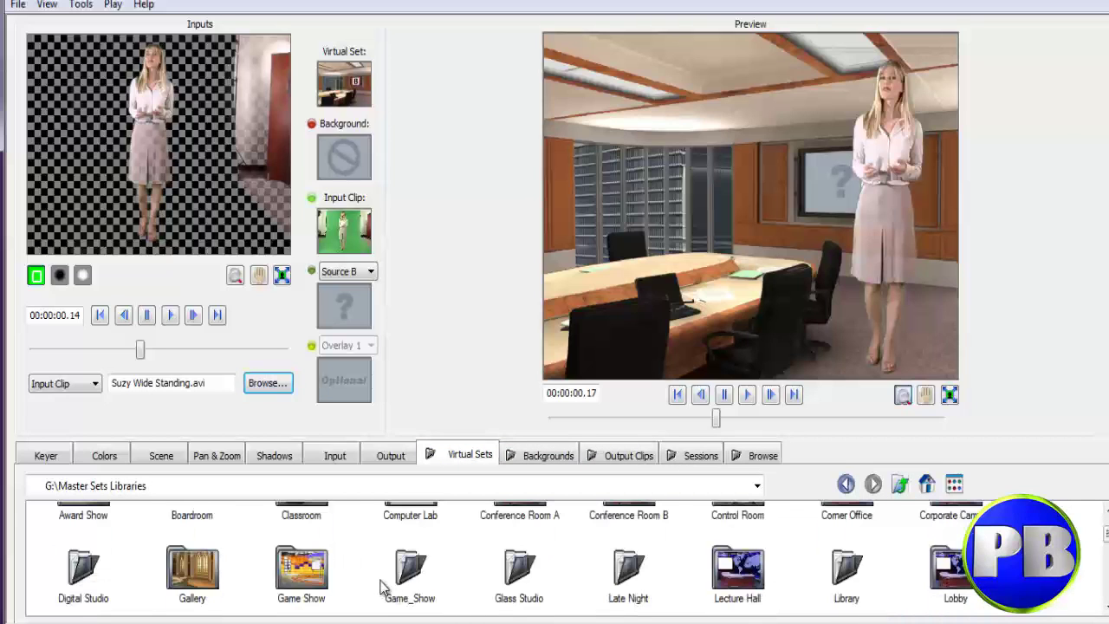
pyautogui.doubleClick(296, 570)
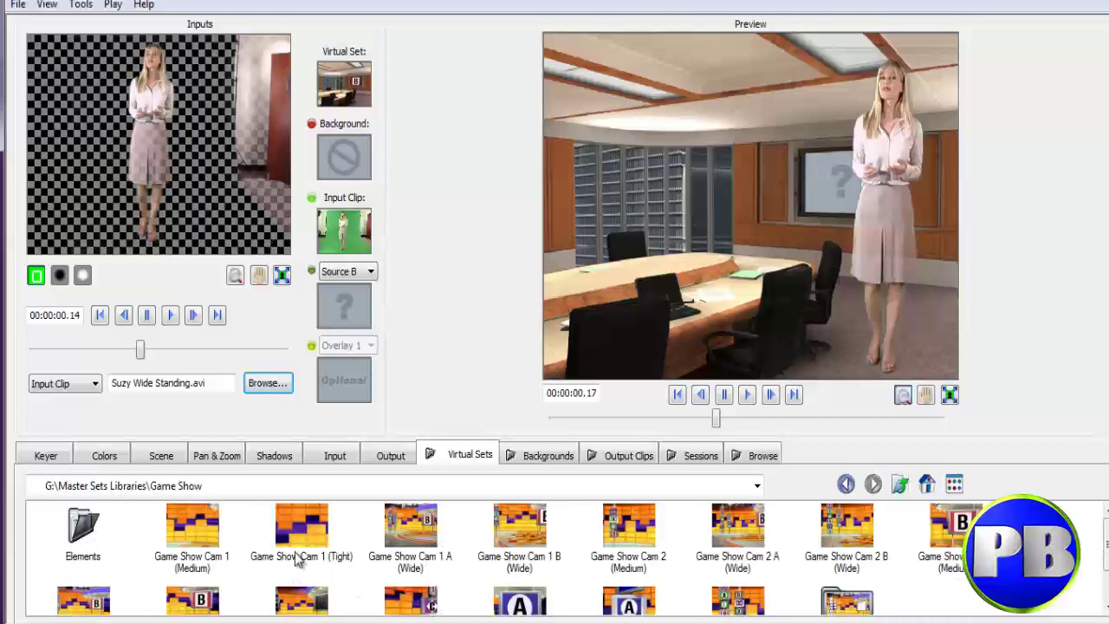
pyautogui.click(517, 530)
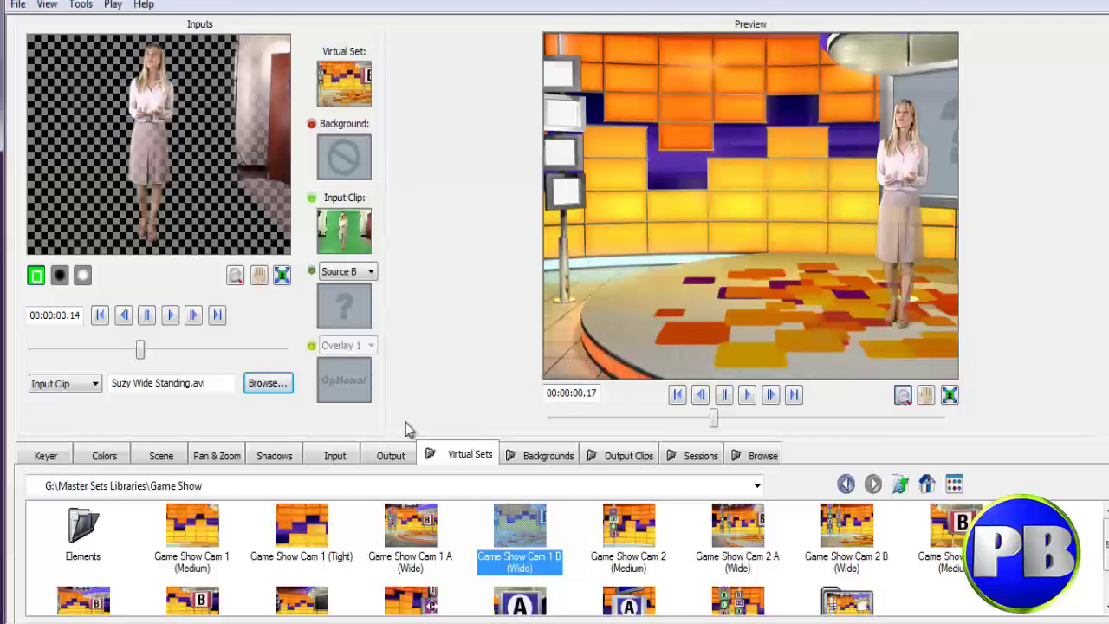
# Keep QuickTime (.mov) format with the Animações Apple codec and select the output file name
pyautogui.click(394, 456)
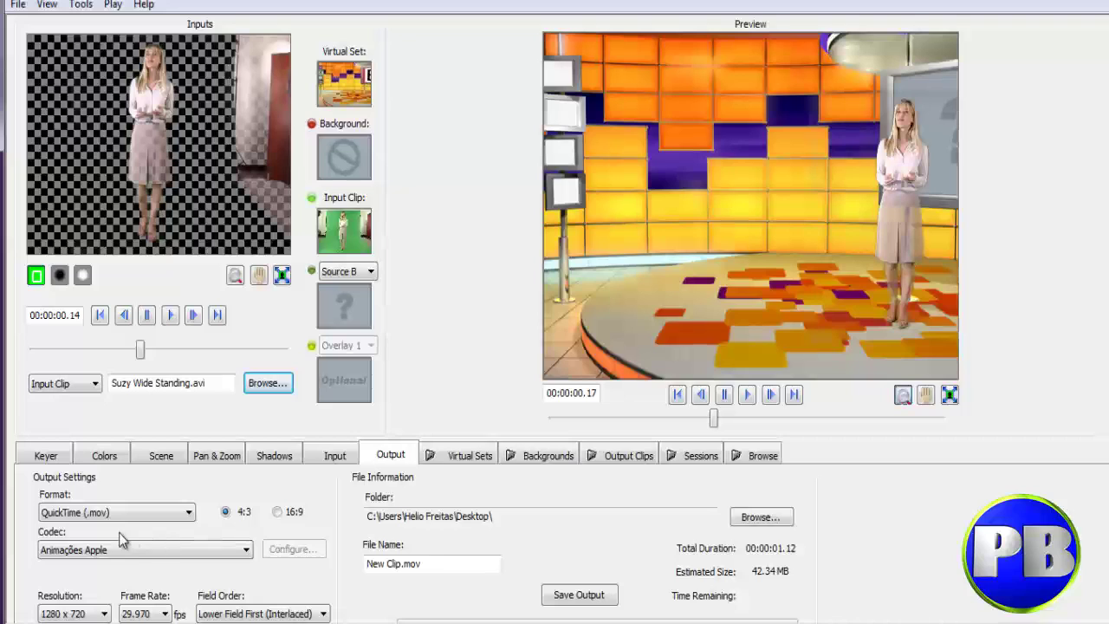
pyautogui.click(189, 513)
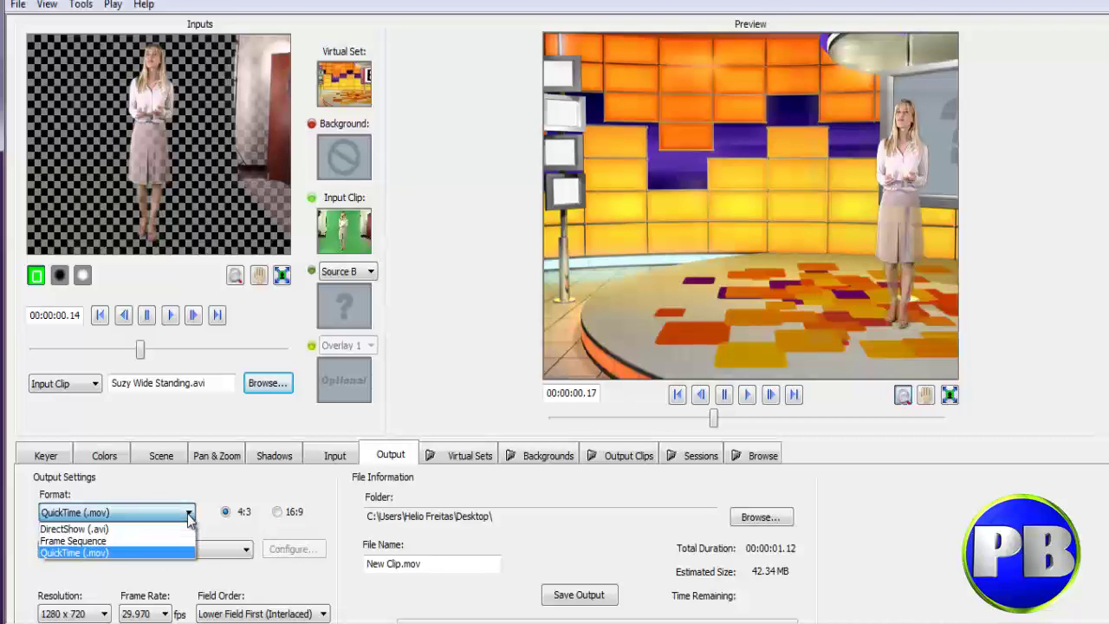
pyautogui.click(189, 515)
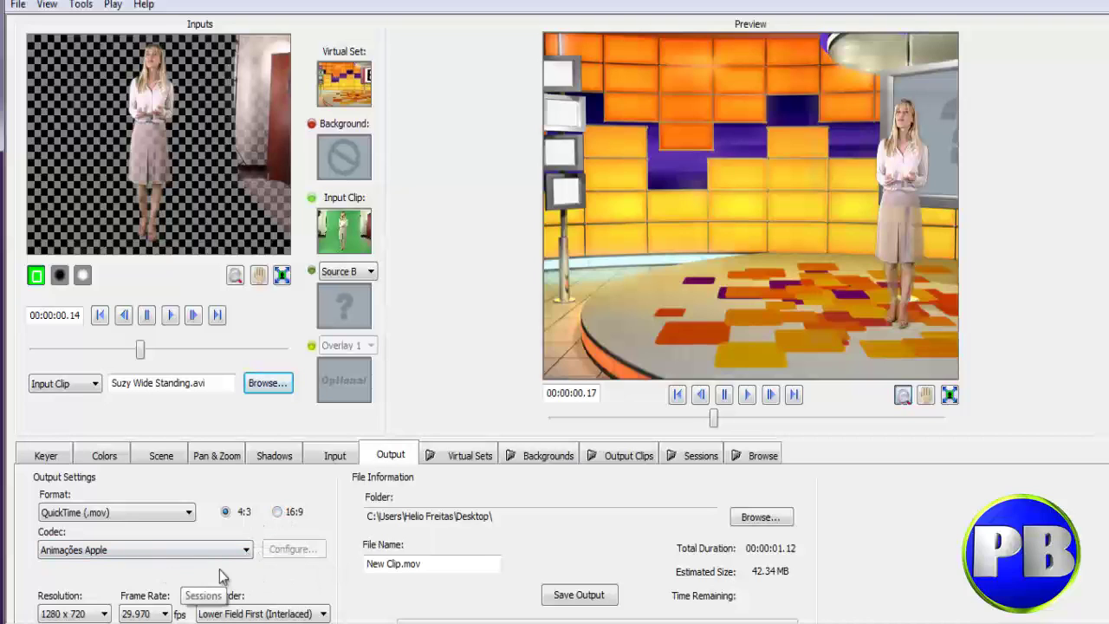
pyautogui.click(246, 549)
pyautogui.click(246, 549)
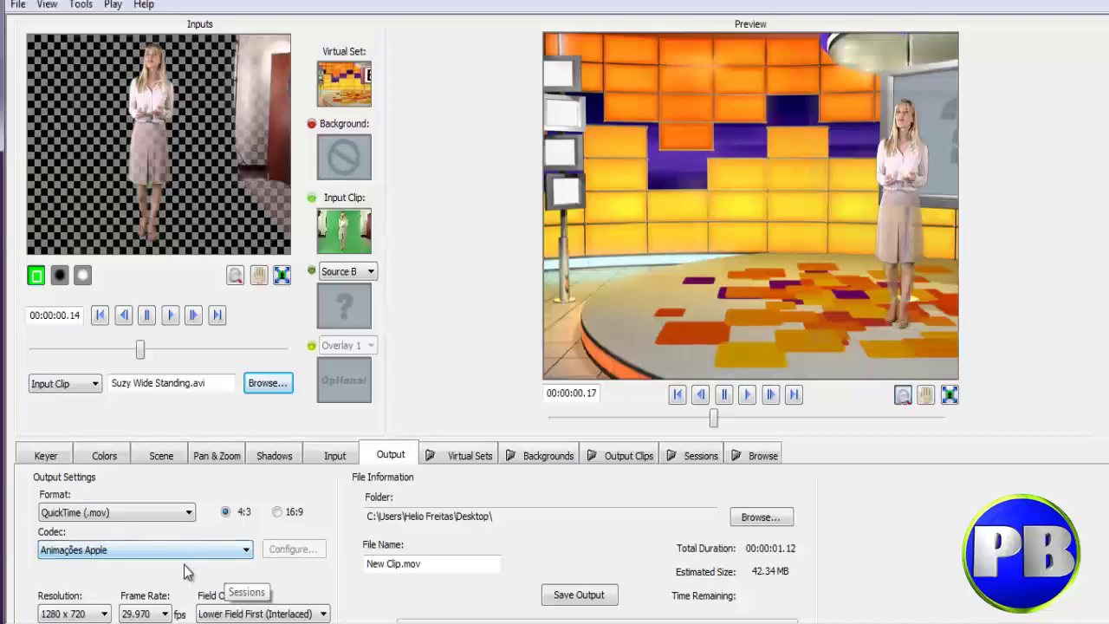
pyautogui.press('Tab')
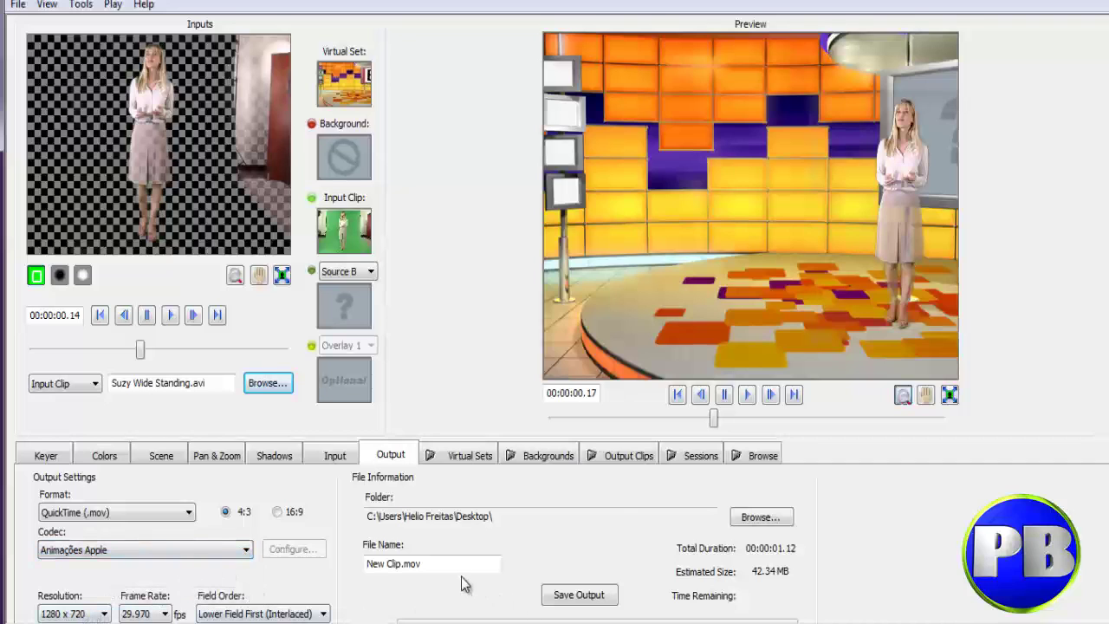
pyautogui.moveTo(440, 567); pyautogui.dragTo(360, 579)
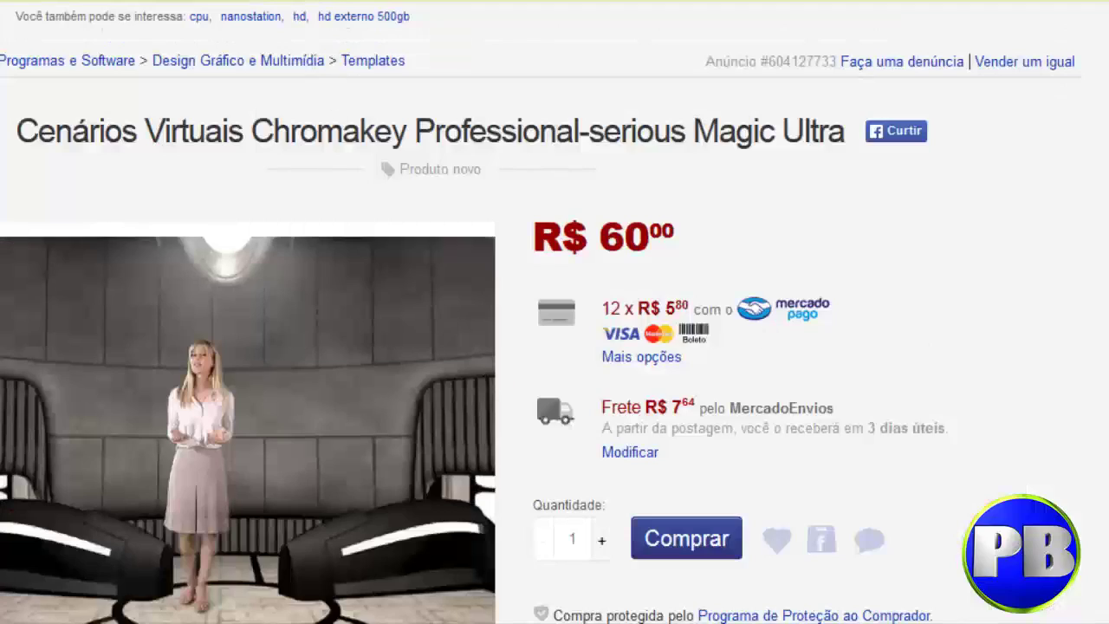
pyautogui.scroll(-10, 554, 312)
pyautogui.scroll(-5, 555, 311)
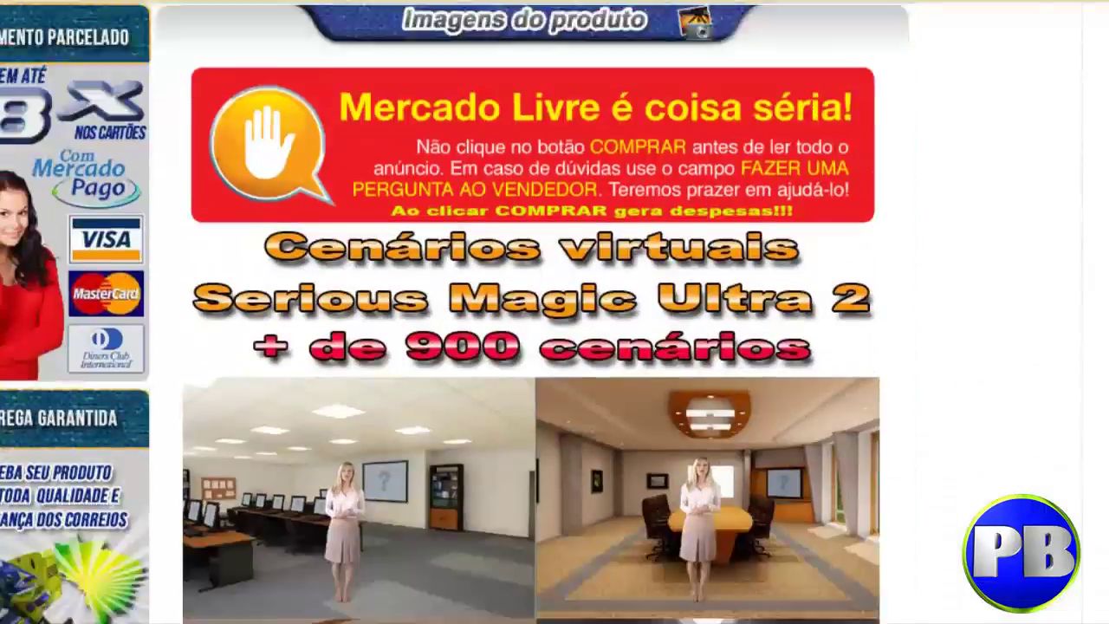
pyautogui.scroll(-5, 554, 312)
pyautogui.scroll(-3, 554, 312)
pyautogui.scroll(-2, 440, 312)
pyautogui.scroll(3, 440, 312)
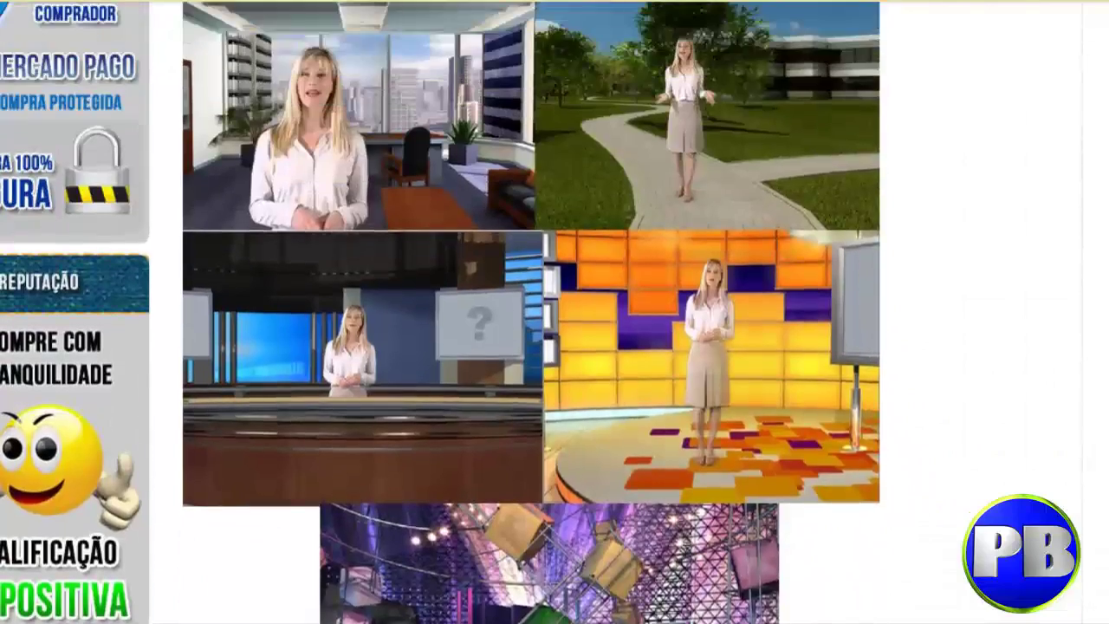
pyautogui.scroll(1, 440, 312)
pyautogui.scroll(8, 440, 312)
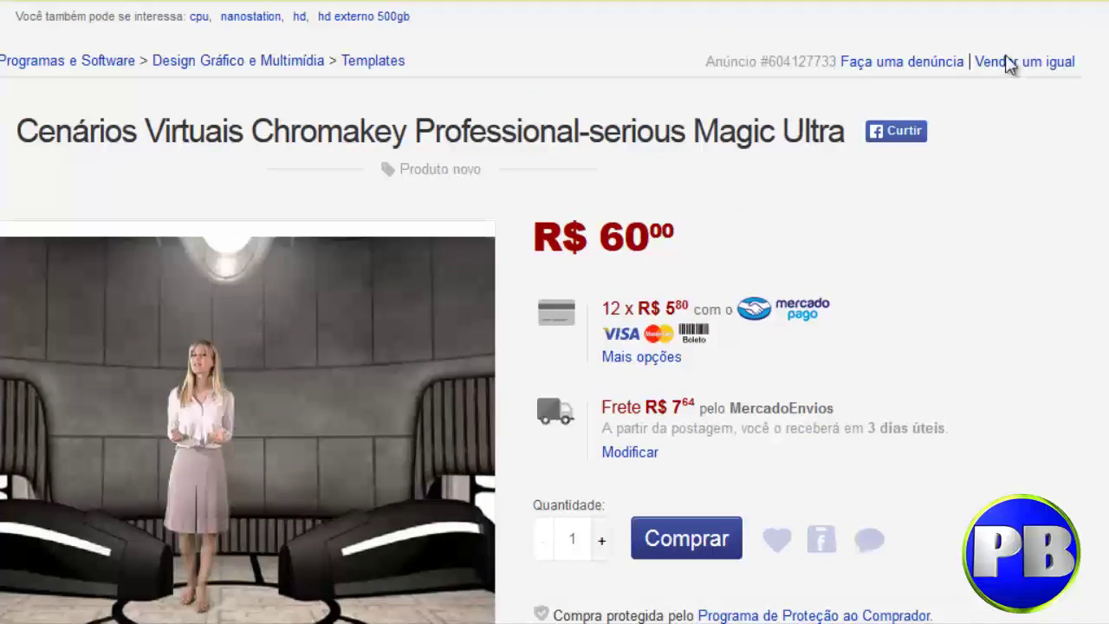